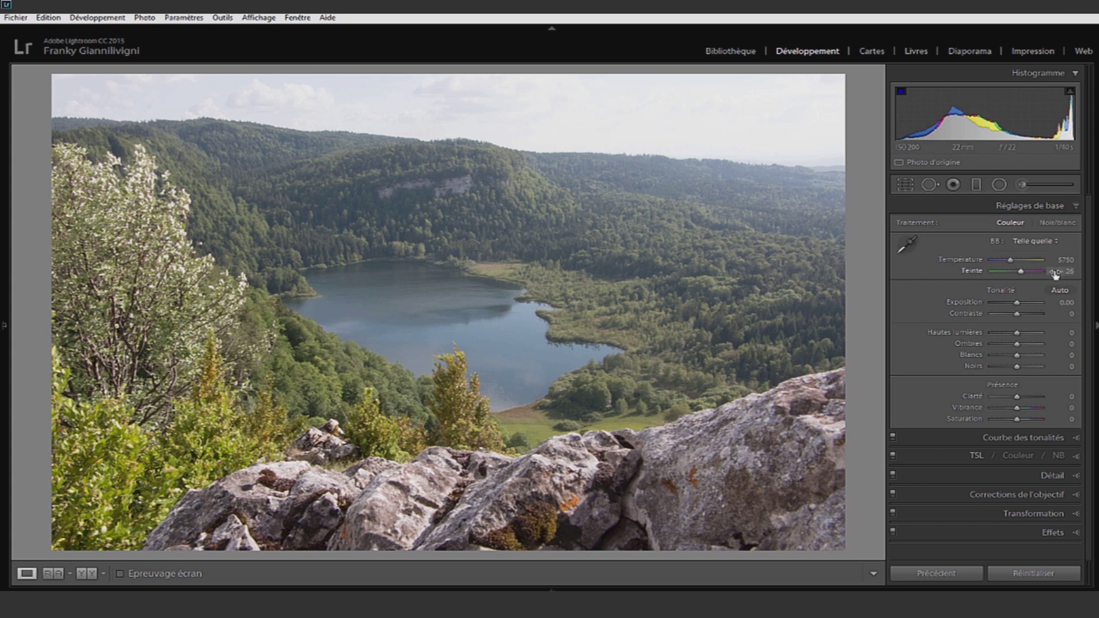
# Set the Niveau of the Correction du voile effect to +44 on the lake photo
pyautogui.click(1072, 534)
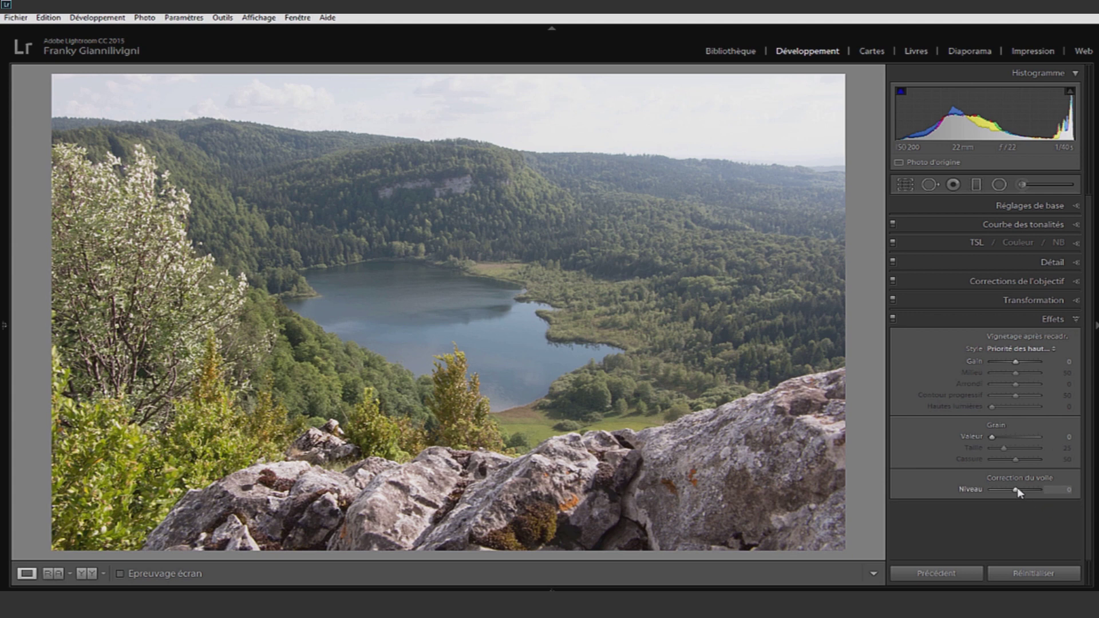
pyautogui.moveTo(1016, 491); pyautogui.dragTo(1025, 494)
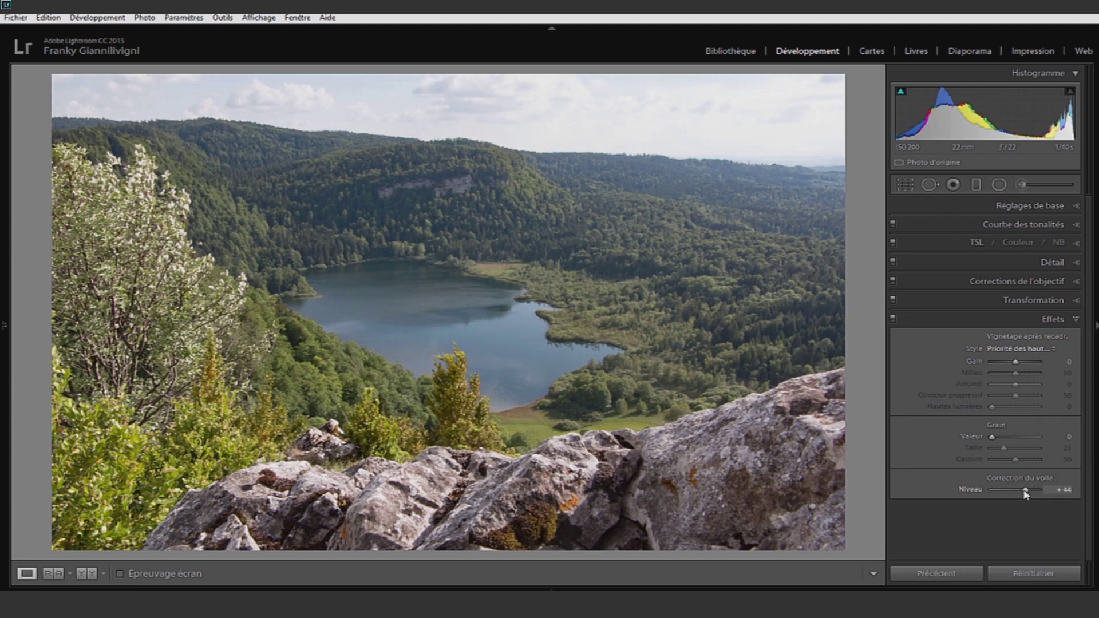
pyautogui.click(1077, 328)
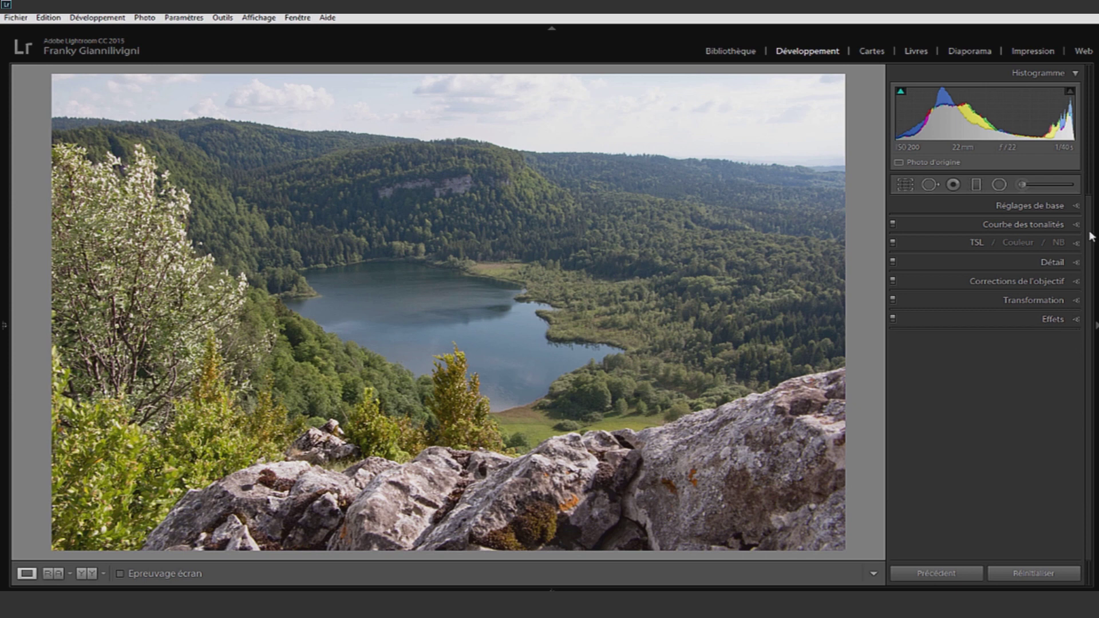
# Set the basic tone to Exposition +0.20, Contraste +15, Hautes lumières −100, Blancs +47 and Noirs −33
pyautogui.click(1080, 208)
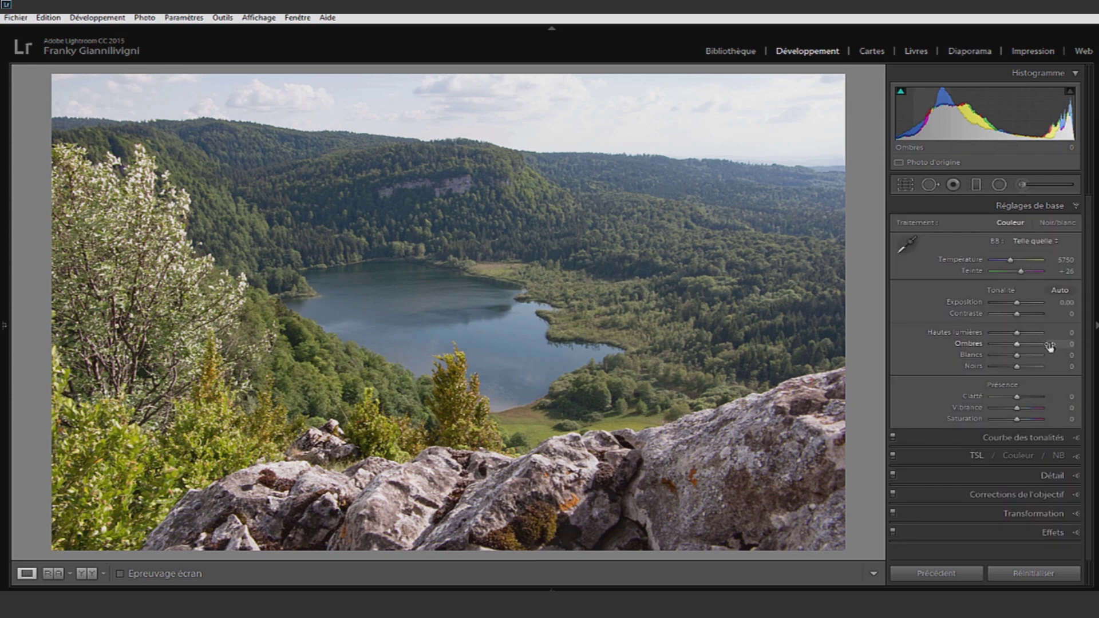
pyautogui.moveTo(1017, 304); pyautogui.dragTo(992, 332)
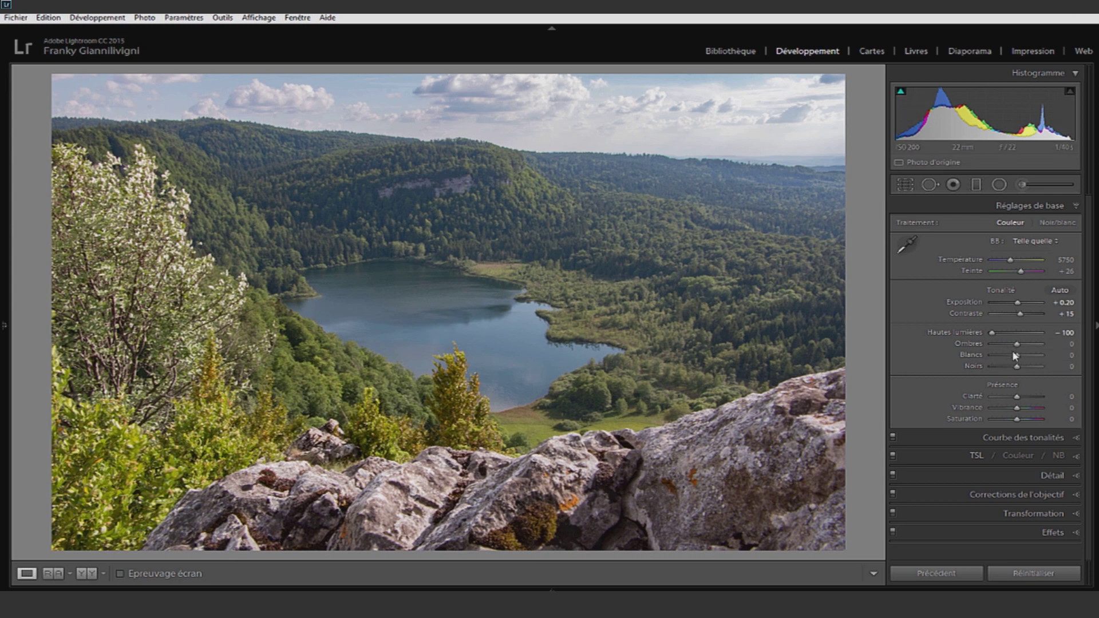
pyautogui.moveTo(1018, 355); pyautogui.dragTo(1029, 355)
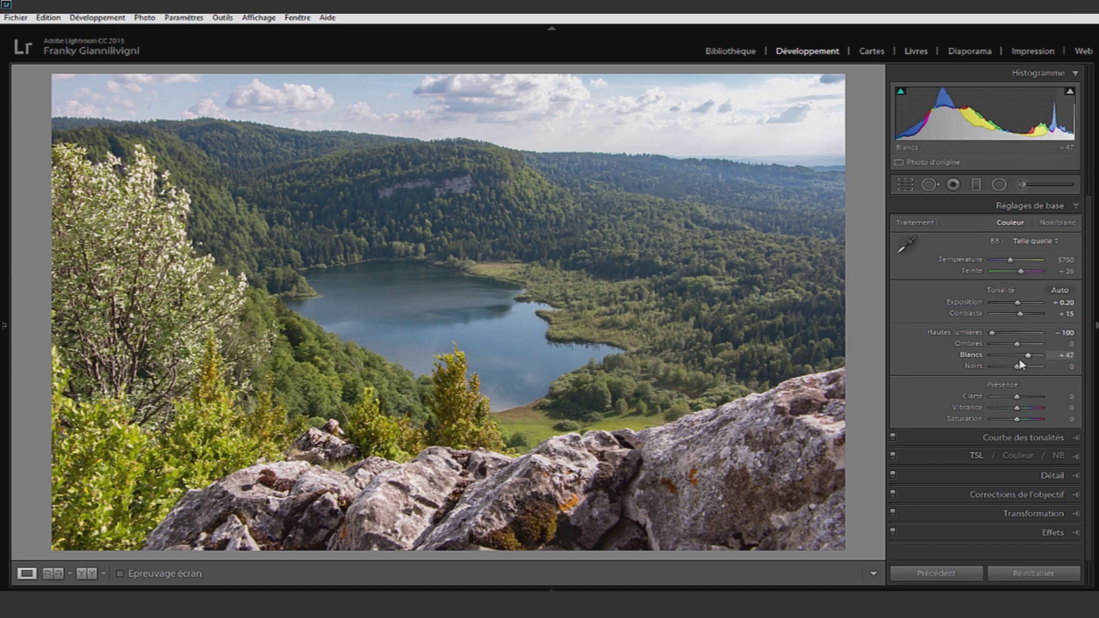
pyautogui.moveTo(1018, 368); pyautogui.dragTo(1014, 368)
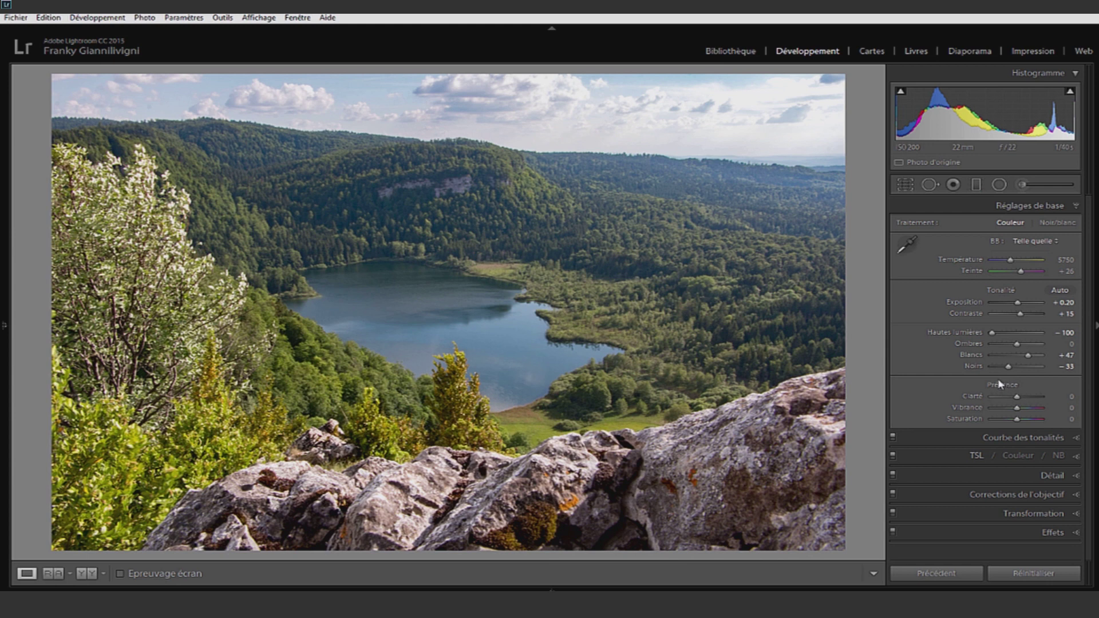
# Compare the developed lake photo with its original before view several times
pyautogui.press('\\')
pyautogui.press('\\')
pyautogui.press('\\')
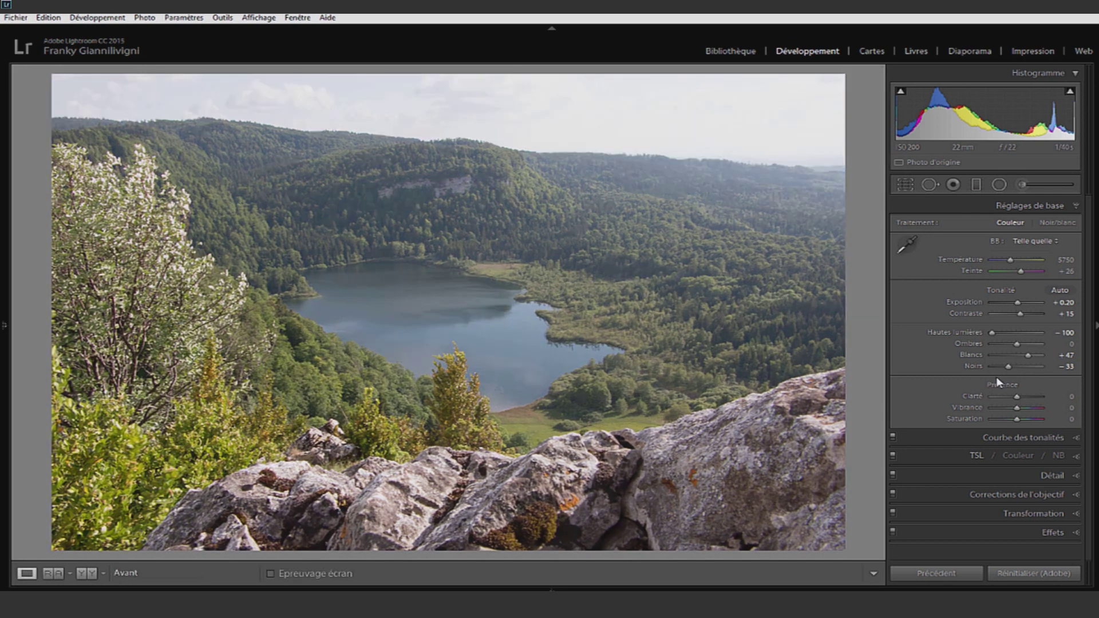
pyautogui.press('\\')
pyautogui.press('\\')
pyautogui.press('\\')
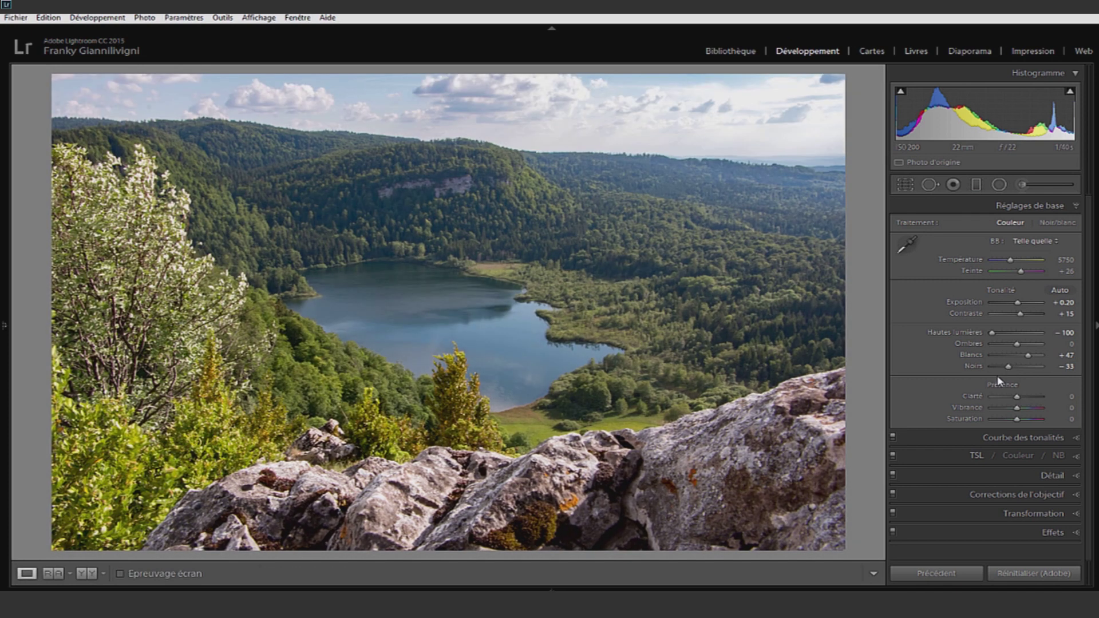
pyautogui.press('\\')
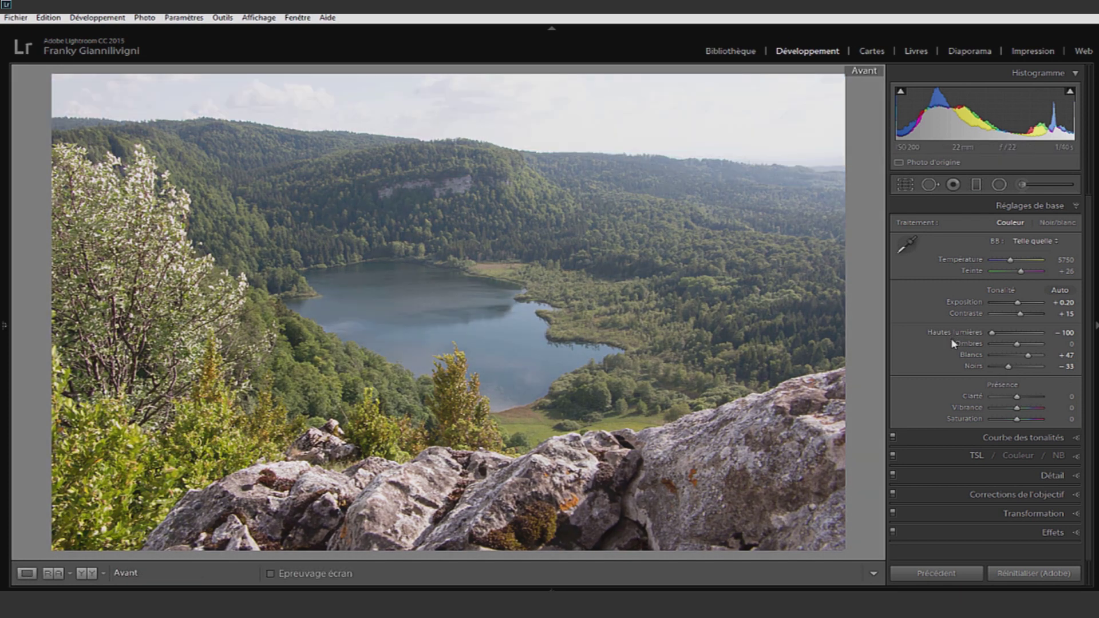
pyautogui.press('\\')
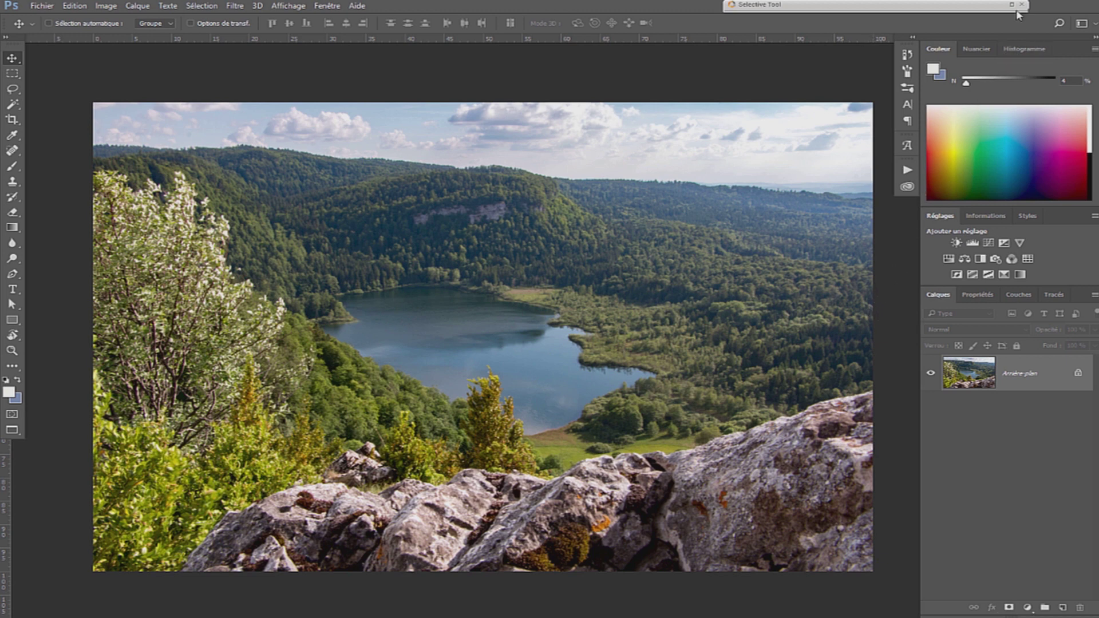
# In Photoshop, apply the Tonal Contrast filter of Color Efex Pro 4 with its default settings to the photo
pyautogui.click(1017, 6)
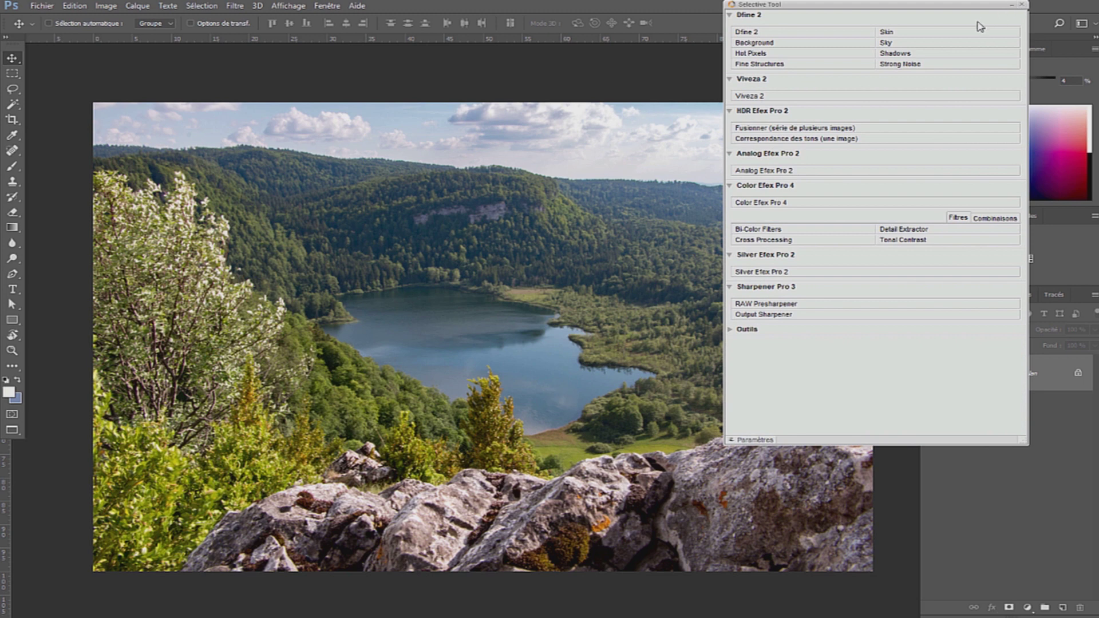
pyautogui.click(774, 201)
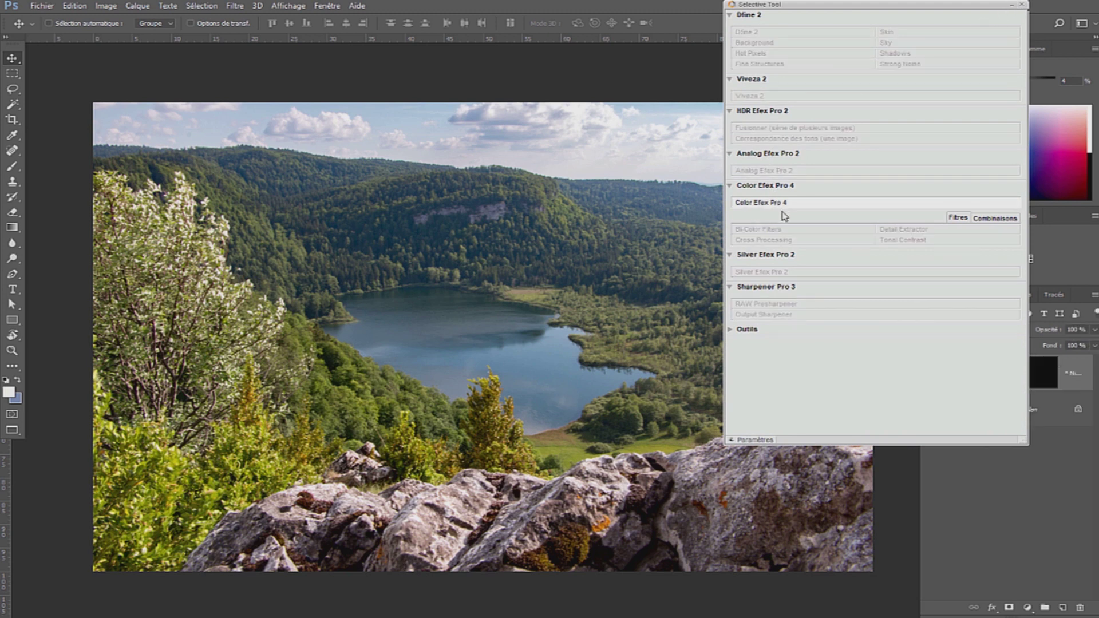
pyautogui.scroll(-4, 86, 400)
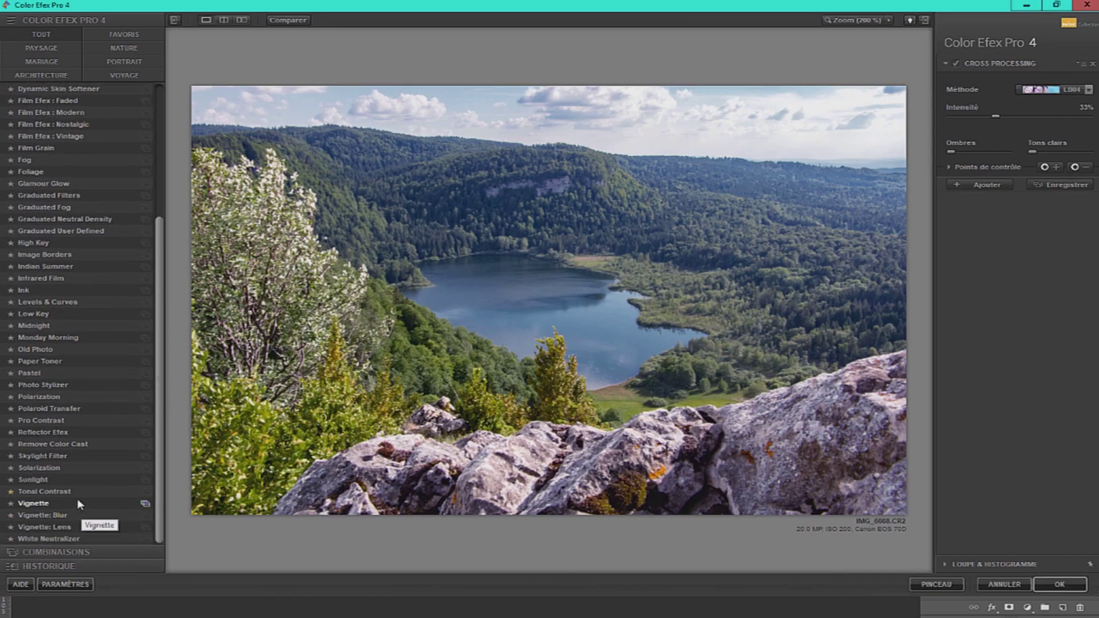
pyautogui.click(63, 494)
pyautogui.click(1051, 584)
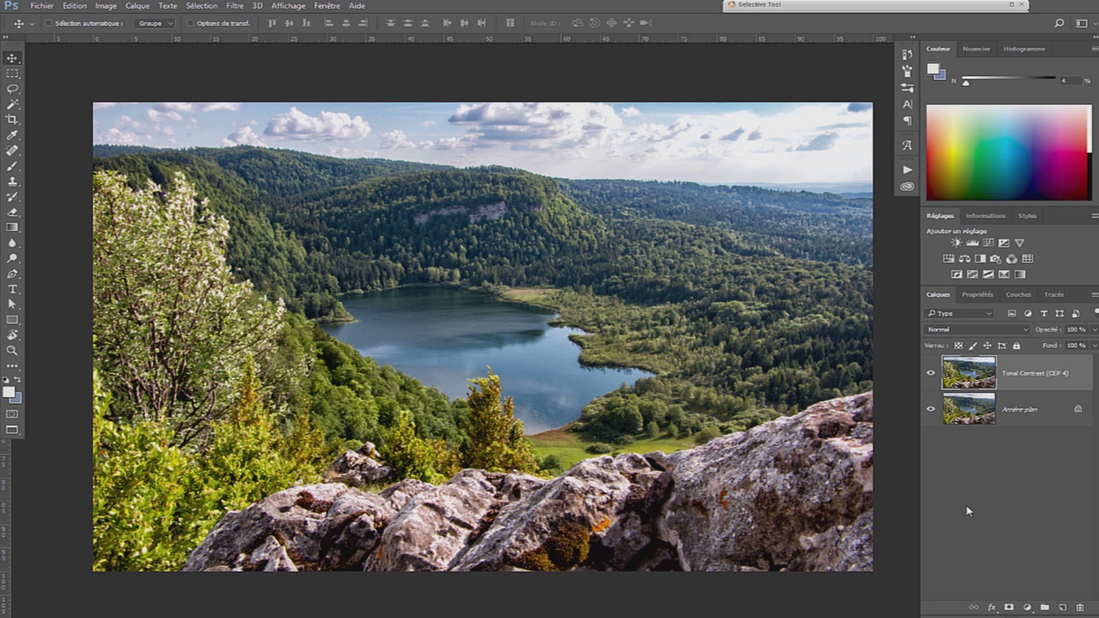
# Add a white mask to the Tonal Contrast layer and paint black over the blossoming tree and the foreground bushes
pyautogui.click(1011, 608)
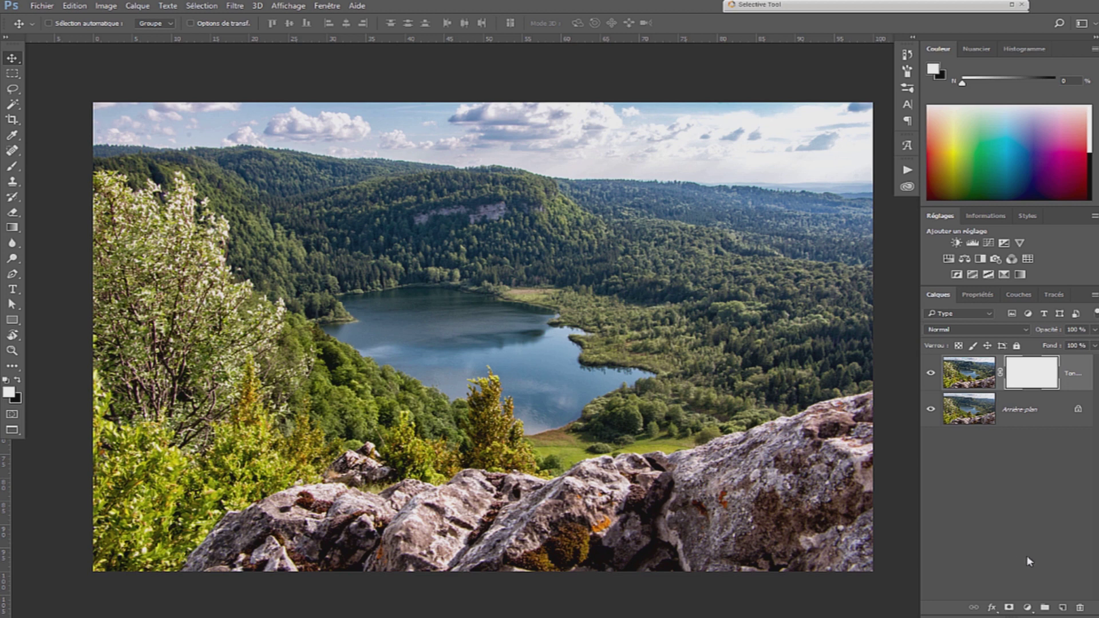
pyautogui.press('b')
pyautogui.press('x')
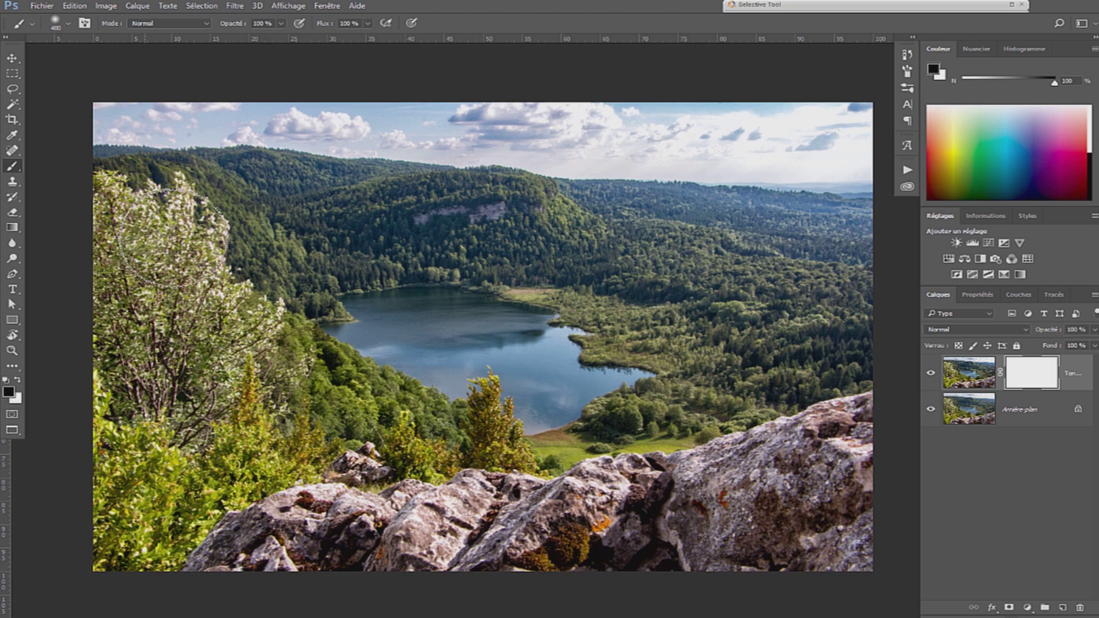
pyautogui.moveTo(136, 323)
pyautogui.mouseDown()
pyautogui.moveTo(128, 423)
pyautogui.moveTo(252, 433)
pyautogui.mouseUp()
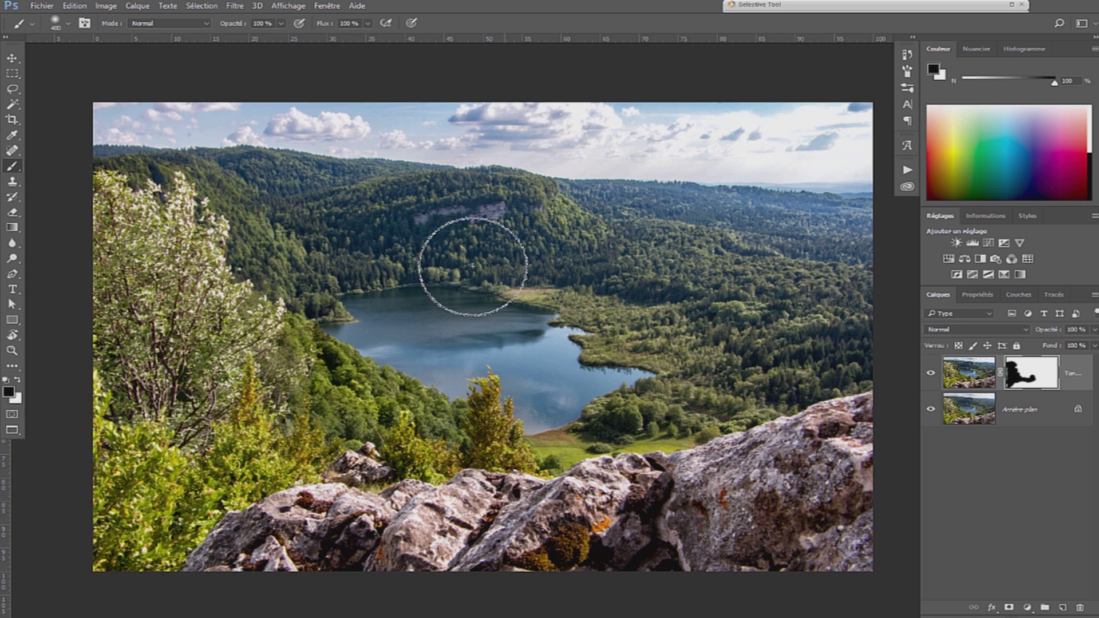
# Lasso patches of the lake, meadow and forested slopes as one combined selection and add a Curves adjustment layer masked by it
pyautogui.click(14, 90)
pyautogui.moveTo(556, 327)
pyautogui.mouseDown()
pyautogui.moveTo(524, 347)
pyautogui.moveTo(401, 352)
pyautogui.moveTo(394, 368)
pyautogui.moveTo(455, 398)
pyautogui.moveTo(481, 373)
pyautogui.moveTo(524, 420)
pyautogui.moveTo(564, 326)
pyautogui.mouseUp()
pyautogui.moveTo(563, 436)
pyautogui.mouseDown()
pyautogui.moveTo(597, 459)
pyautogui.moveTo(687, 439)
pyautogui.mouseUp()
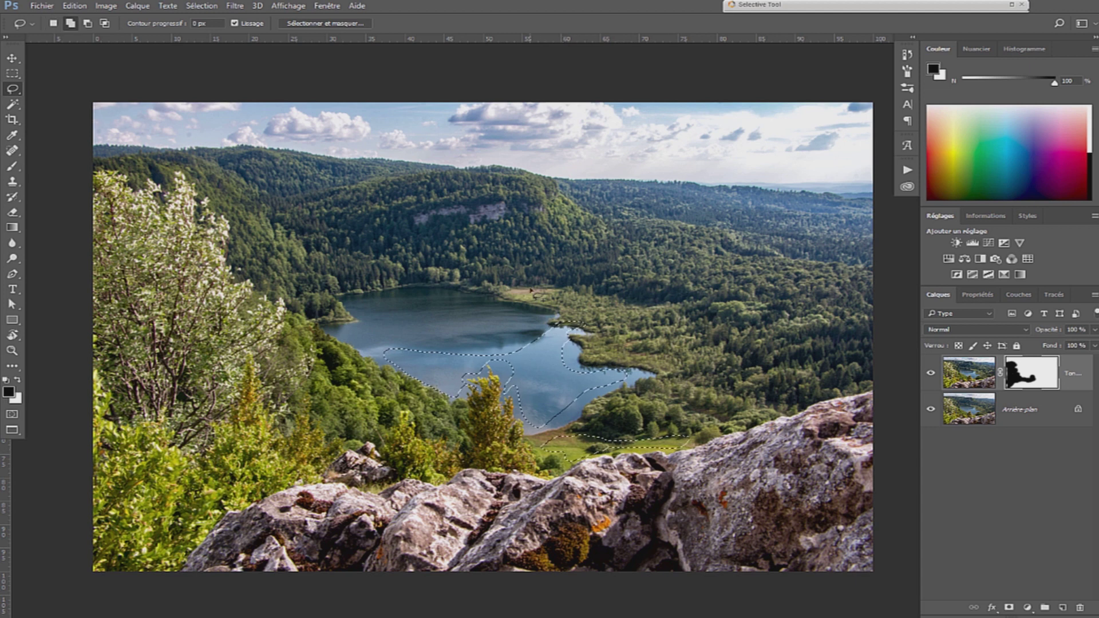
pyautogui.moveTo(565, 245); pyautogui.dragTo(556, 196)
pyautogui.moveTo(722, 304); pyautogui.dragTo(813, 330)
pyautogui.moveTo(653, 301)
pyautogui.mouseDown()
pyautogui.moveTo(676, 318)
pyautogui.moveTo(633, 309)
pyautogui.mouseUp()
pyautogui.moveTo(690, 371); pyautogui.dragTo(736, 402)
pyautogui.moveTo(242, 202)
pyautogui.mouseDown()
pyautogui.moveTo(307, 253)
pyautogui.moveTo(247, 203)
pyautogui.mouseUp()
pyautogui.moveTo(441, 253); pyautogui.dragTo(452, 281)
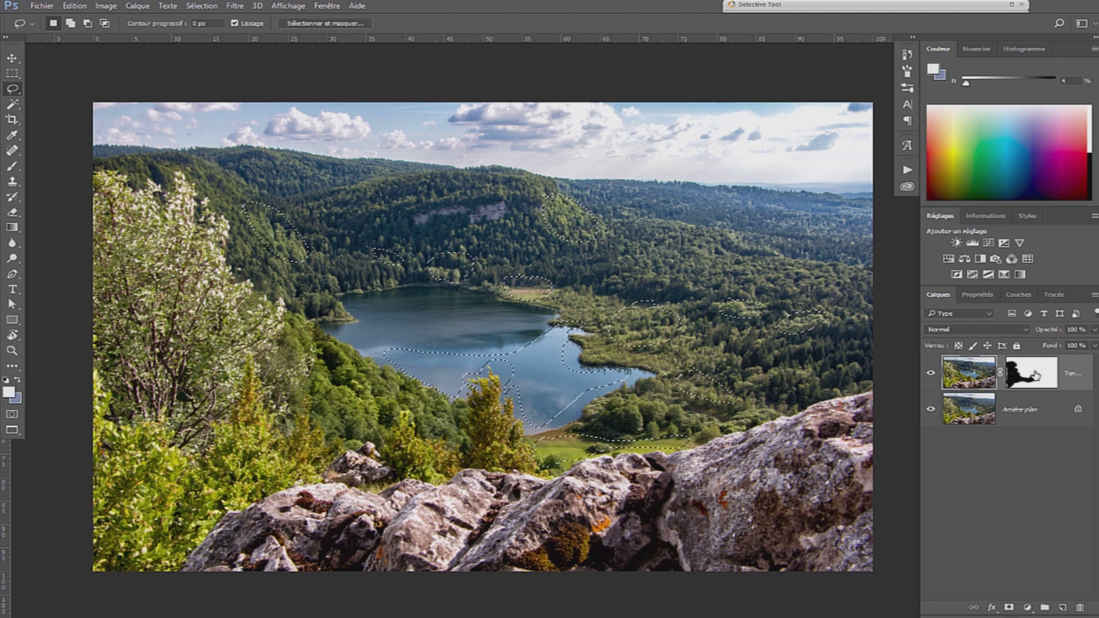
pyautogui.click(1003, 243)
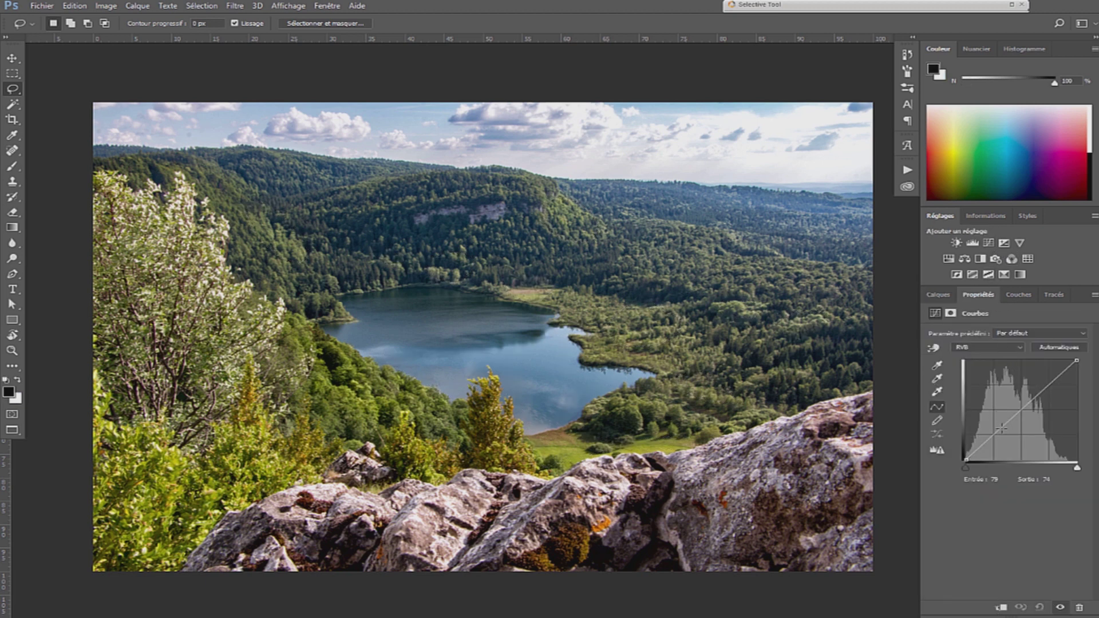
pyautogui.click(1004, 425)
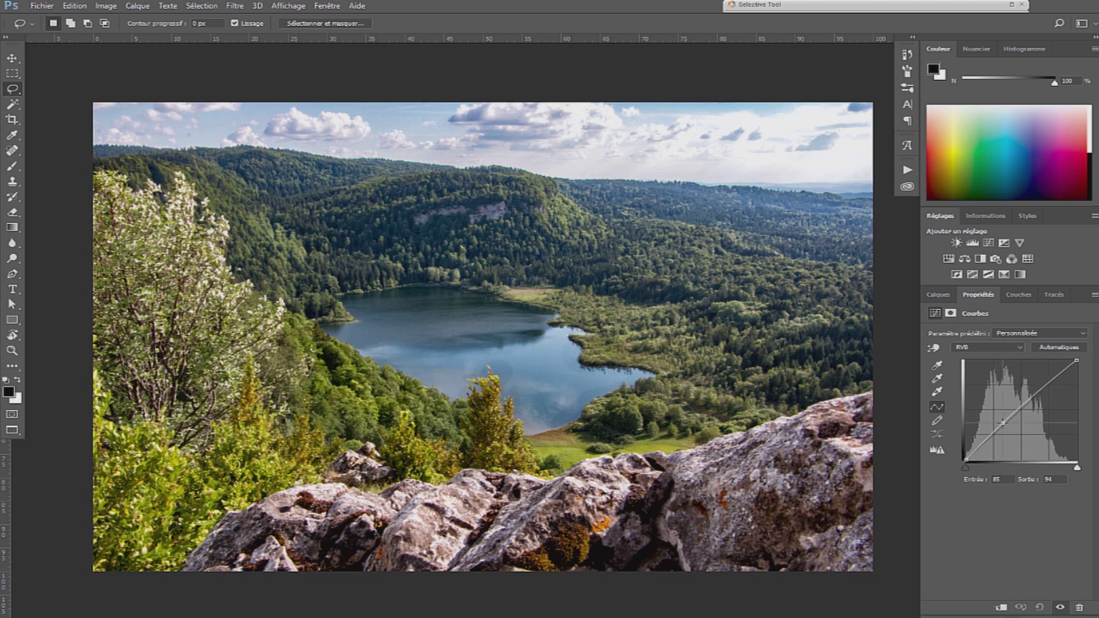
pyautogui.moveTo(1028, 400); pyautogui.dragTo(1004, 421)
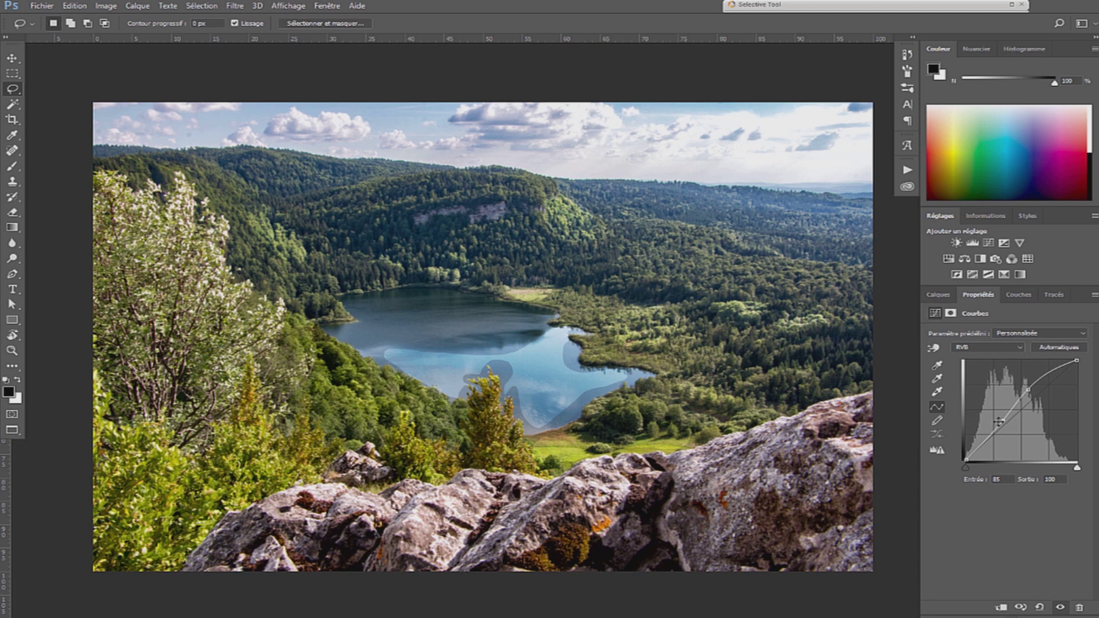
pyautogui.press('Delete')
pyautogui.press('Delete')
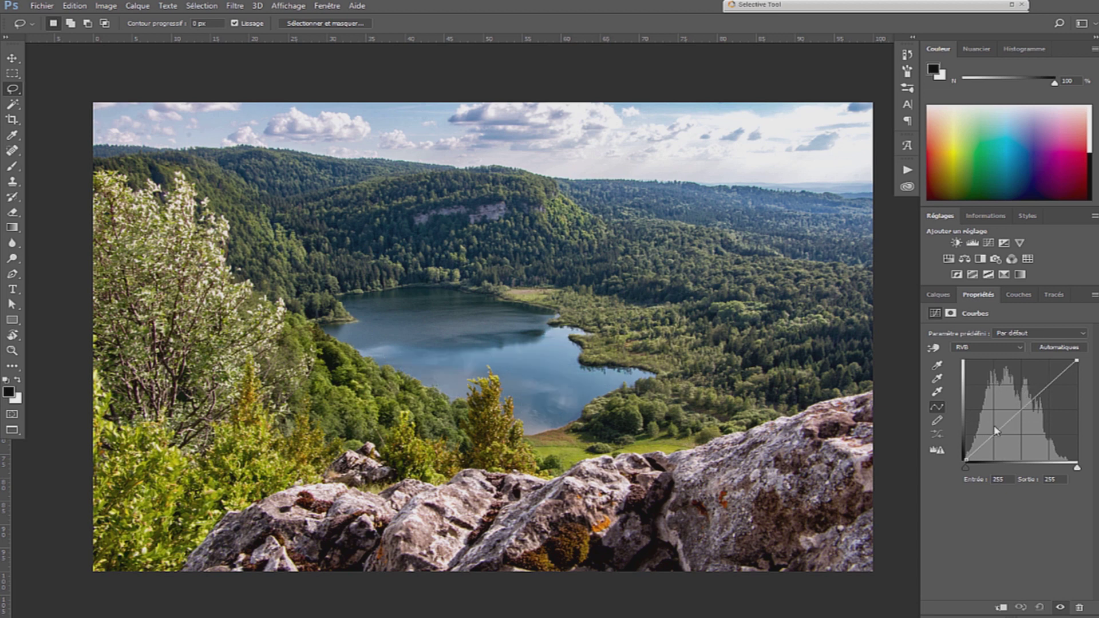
pyautogui.moveTo(1017, 413); pyautogui.dragTo(1008, 408)
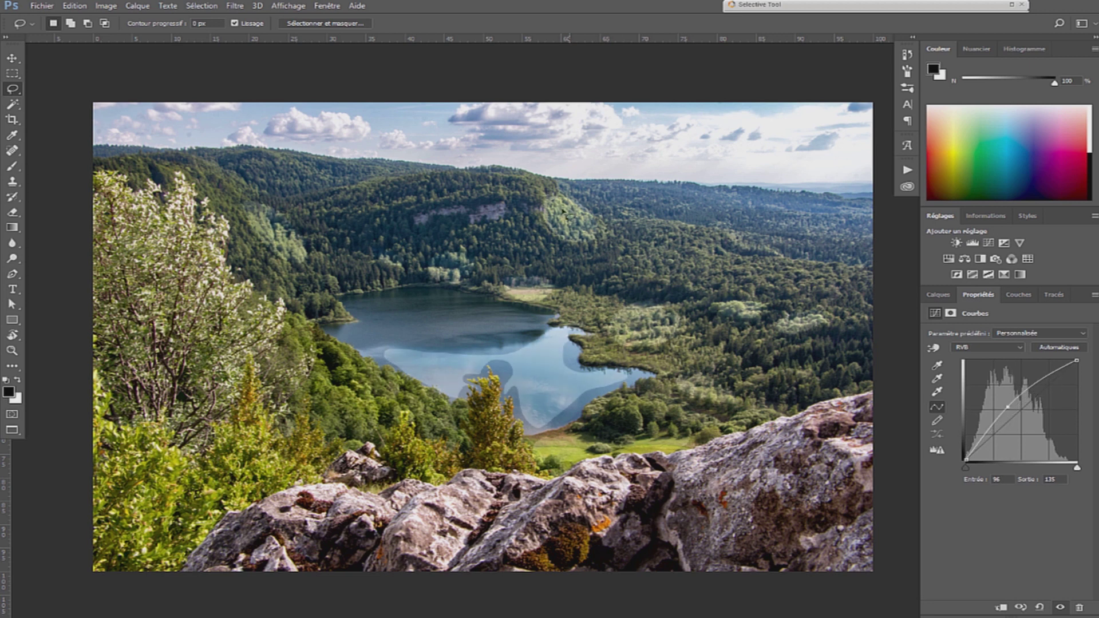
pyautogui.press('Delete')
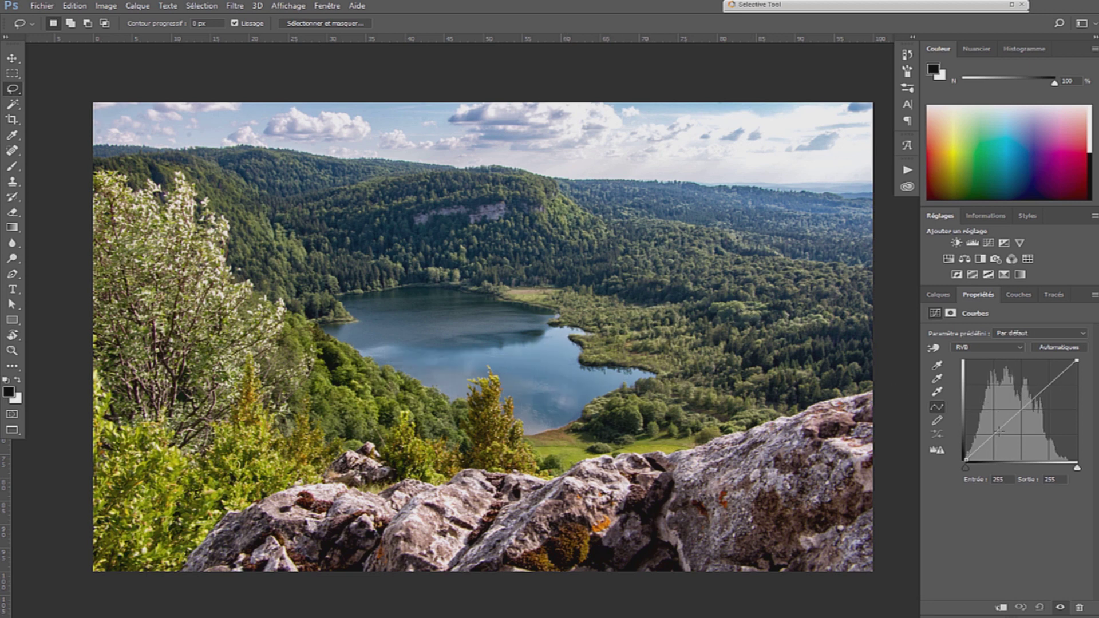
# Brighten the selected patches with an anchor point in the curve's shadows and a second point at input 126, output 158
pyautogui.click(998, 430)
pyautogui.moveTo(1026, 405); pyautogui.dragTo(1022, 397)
pyautogui.moveTo(997, 432); pyautogui.dragTo(1021, 398)
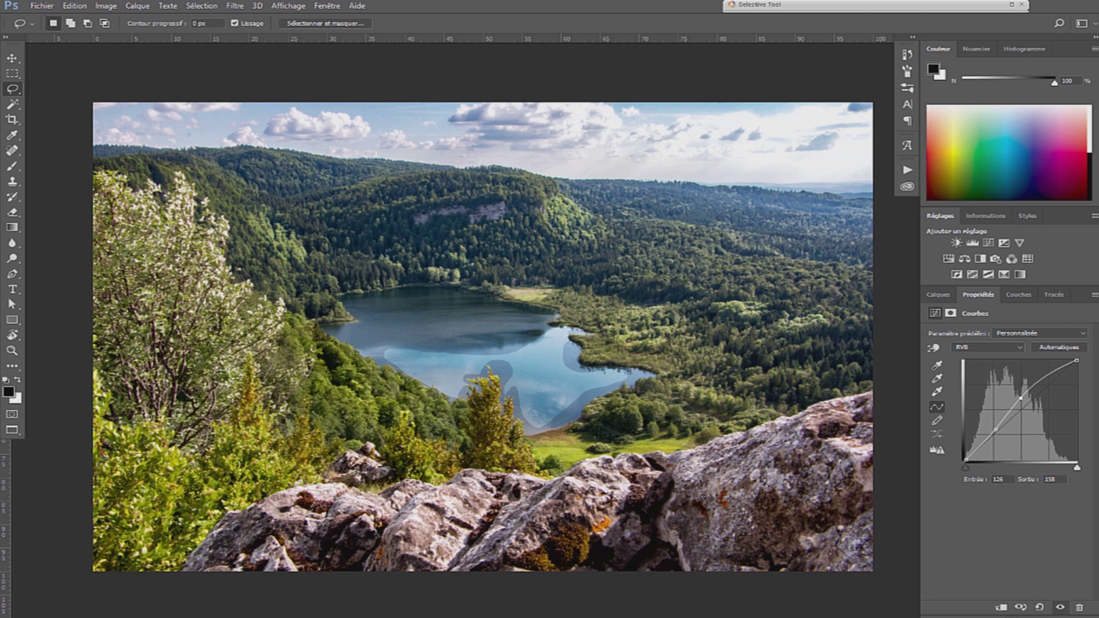
# Feather the mask of the brightening Curves layer to 98.2 px
pyautogui.click(938, 295)
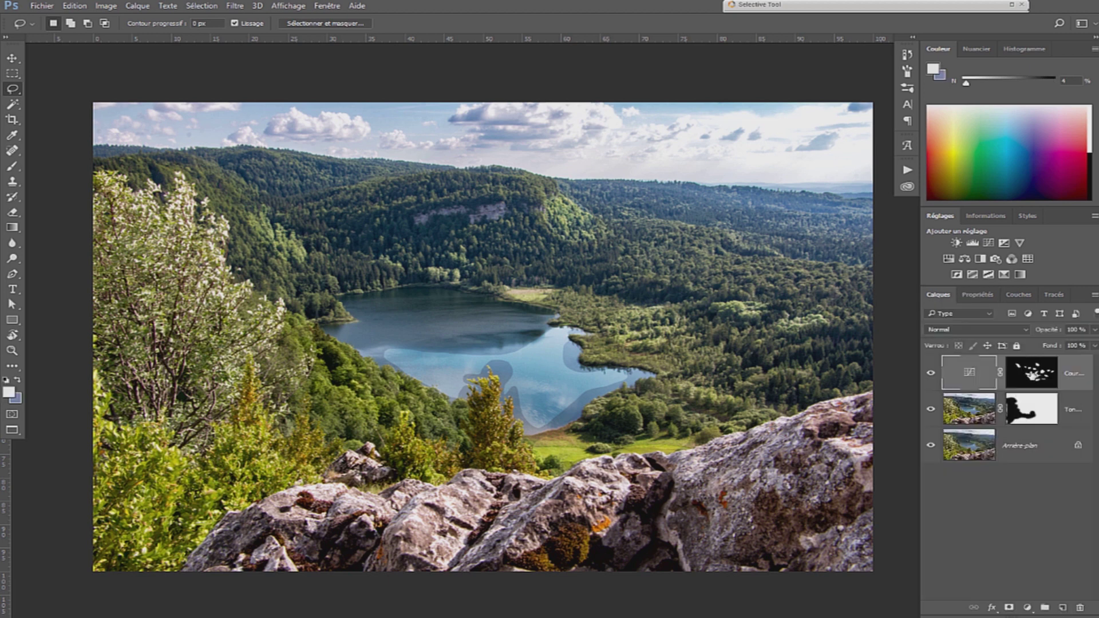
pyautogui.click(1030, 373)
pyautogui.click(978, 295)
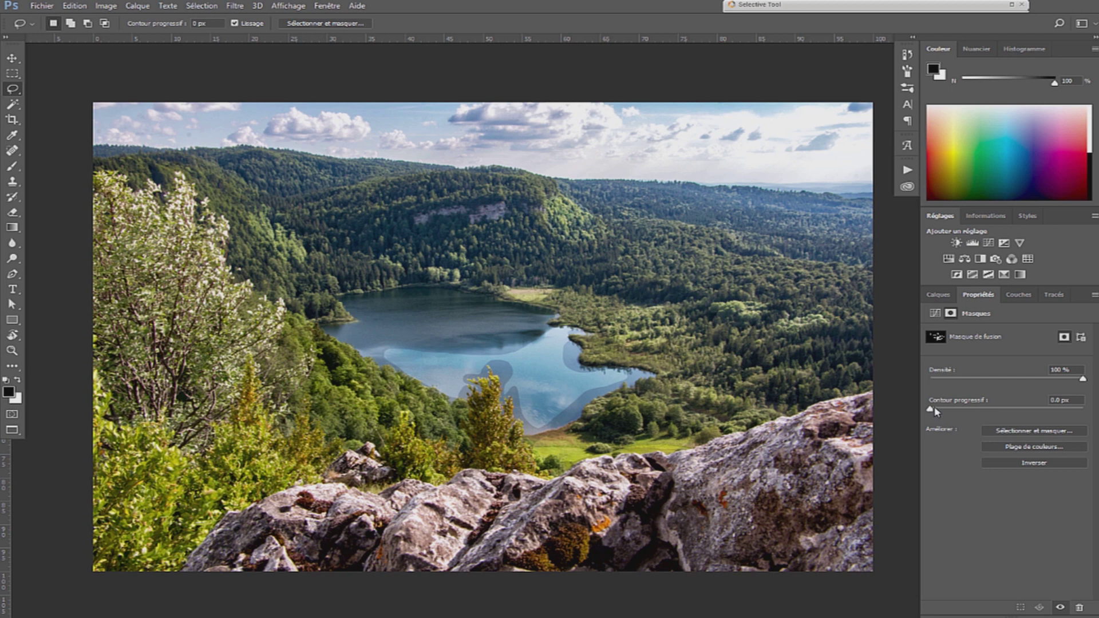
pyautogui.moveTo(932, 417); pyautogui.dragTo(1025, 411)
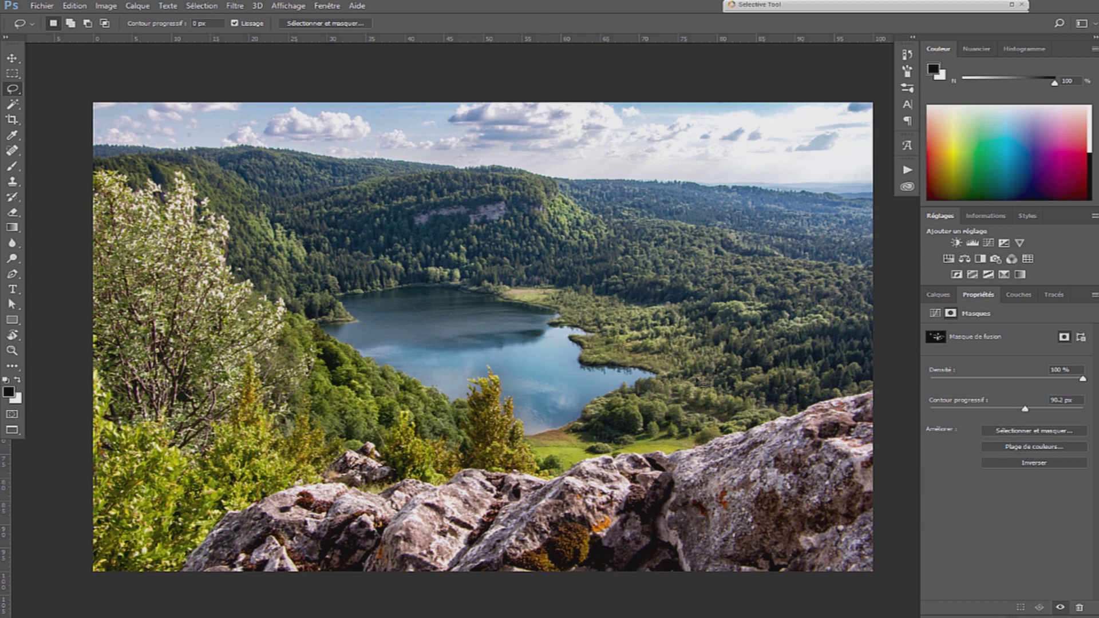
# Add a second Curves adjustment layer that darkens the photo, with a shadow anchor and a point at input 172, output 129
pyautogui.click(989, 243)
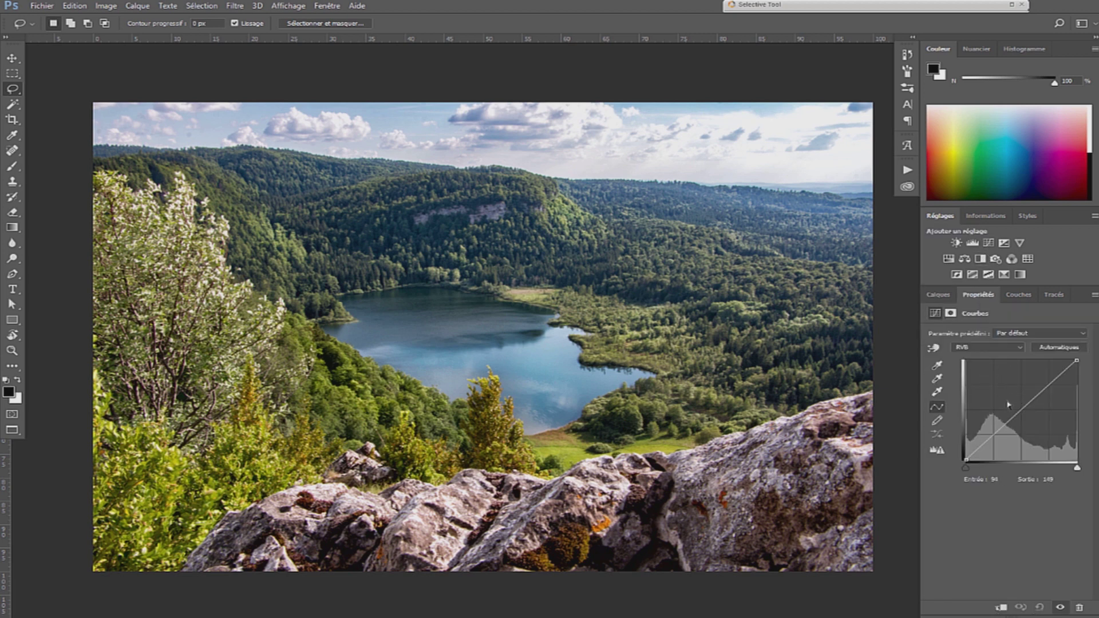
pyautogui.moveTo(1006, 424); pyautogui.dragTo(1039, 412)
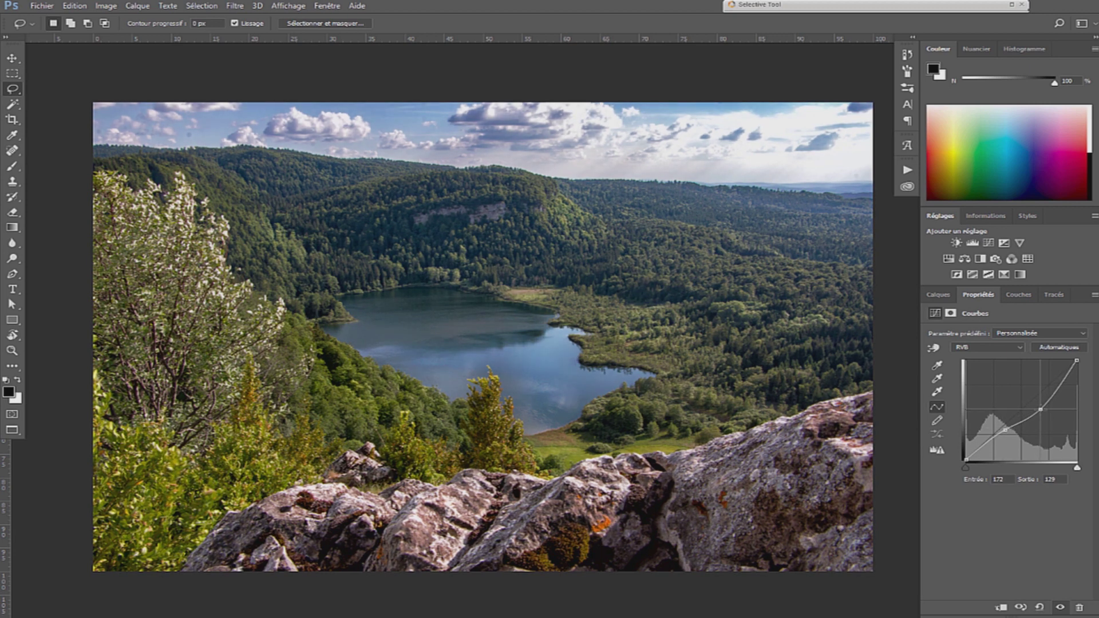
# Replace the darkening Curves layer's mask with a copy of the brightening layer's patch mask and invert it
pyautogui.click(939, 295)
pyautogui.click(1038, 413)
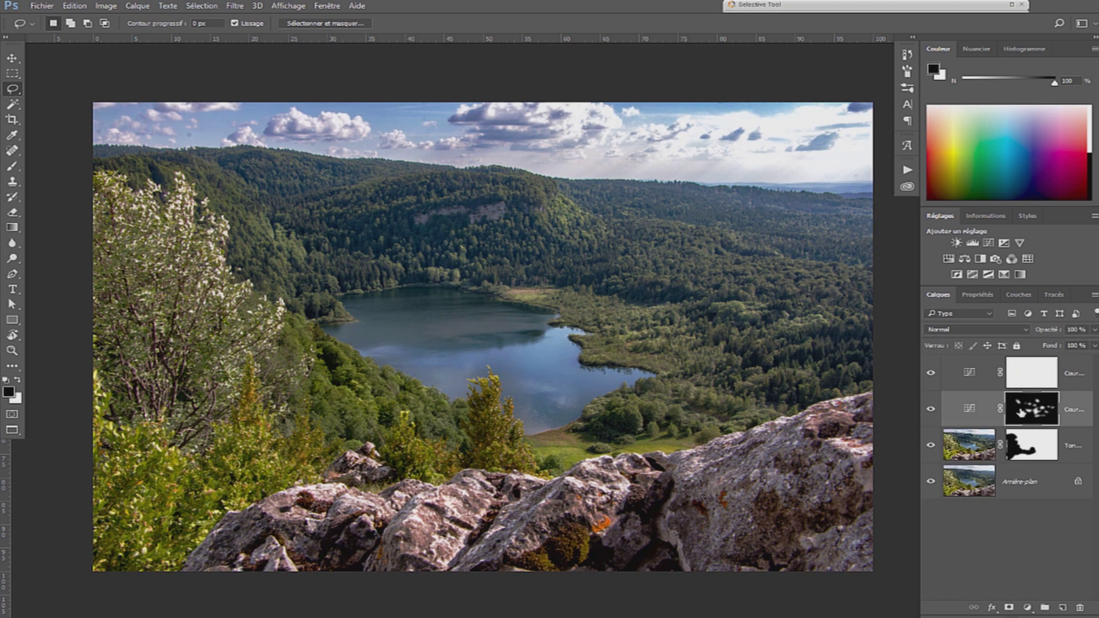
pyautogui.press('alt')
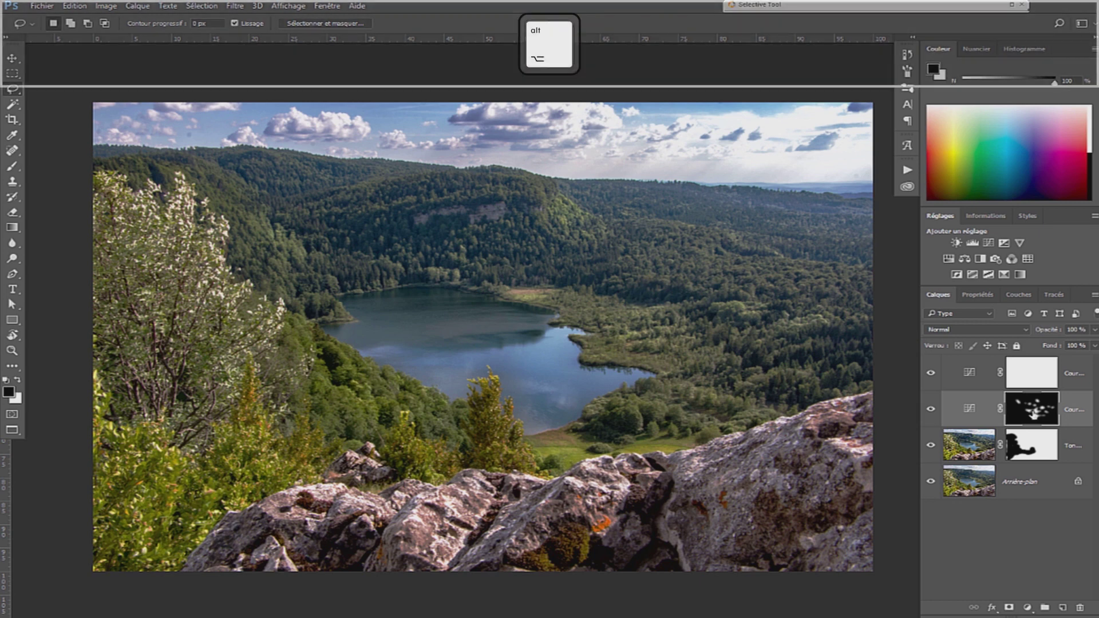
pyautogui.moveTo(1034, 412); pyautogui.dragTo(1033, 372)
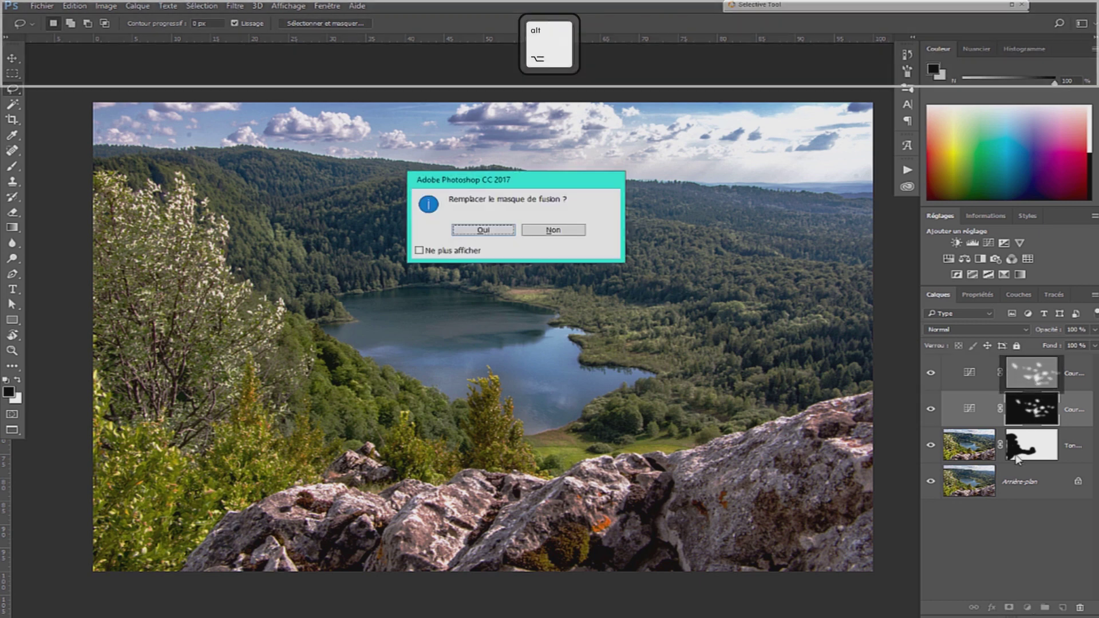
pyautogui.click(507, 231)
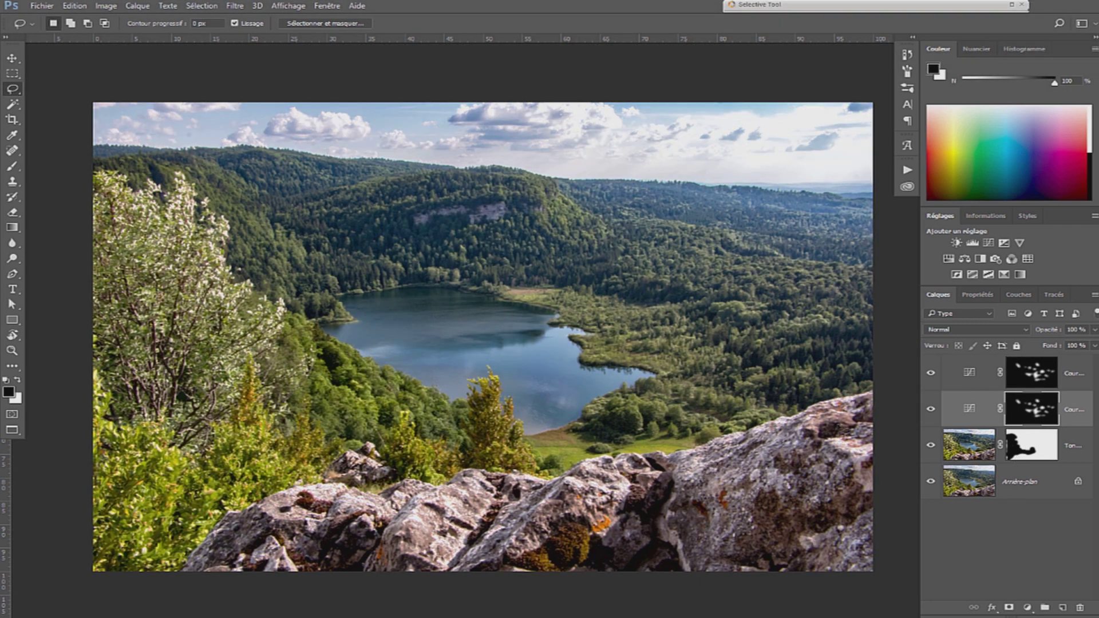
pyautogui.click(1043, 379)
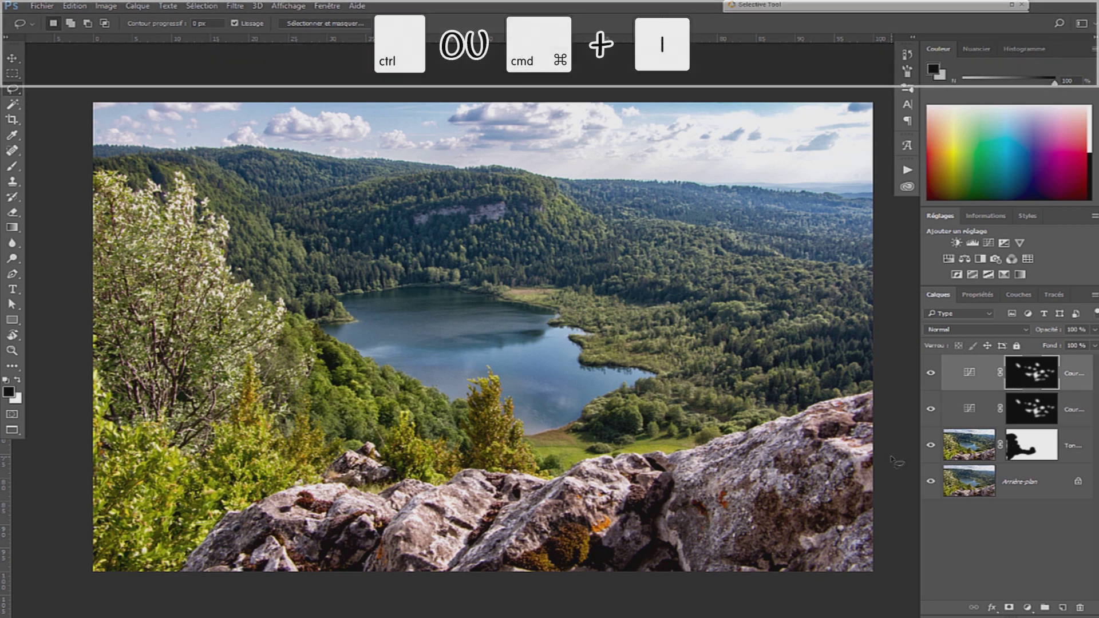
pyautogui.hotkey('ctrl', 'i')
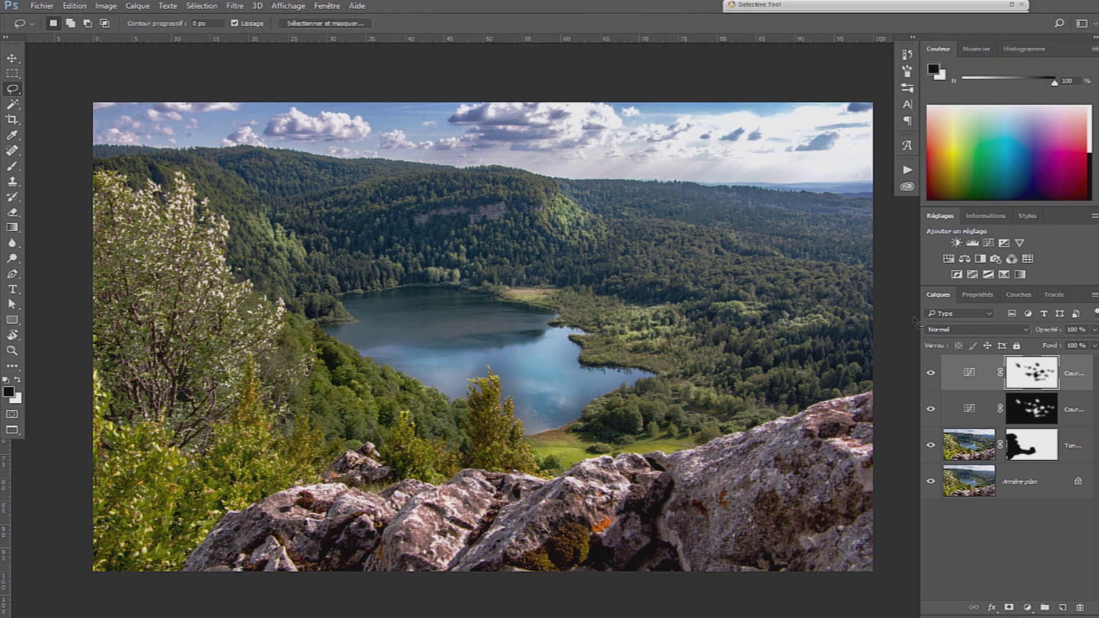
# Group the two Curves adjustment layers and compare the photo with and without the group
pyautogui.keyDown('shift'); pyautogui.click(976, 410); pyautogui.keyUp('shift')
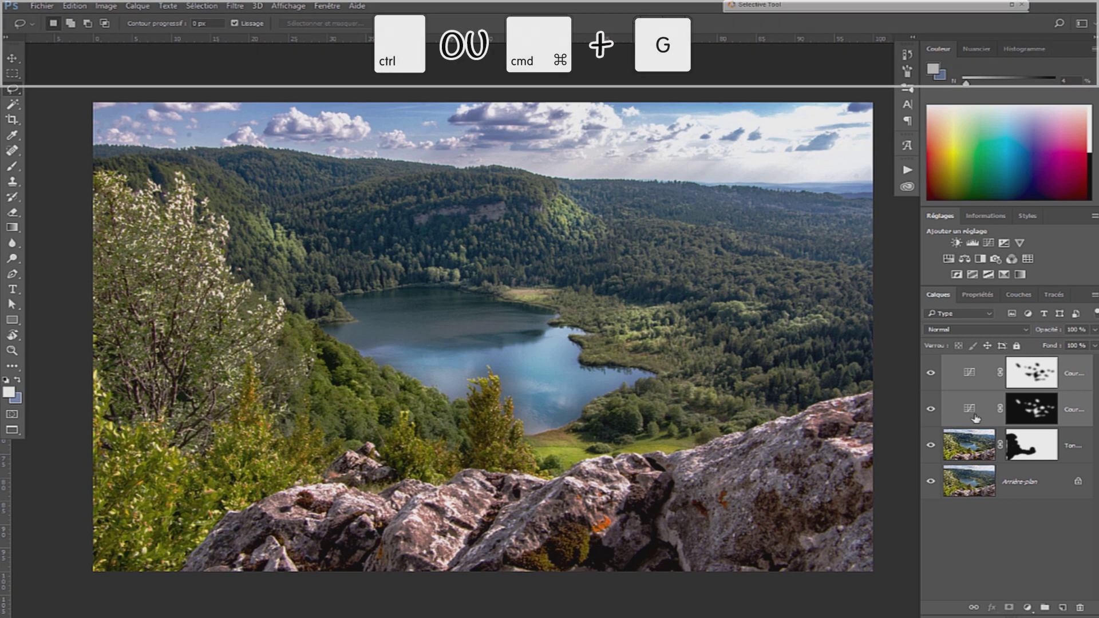
pyautogui.hotkey('ctrl', 'g')
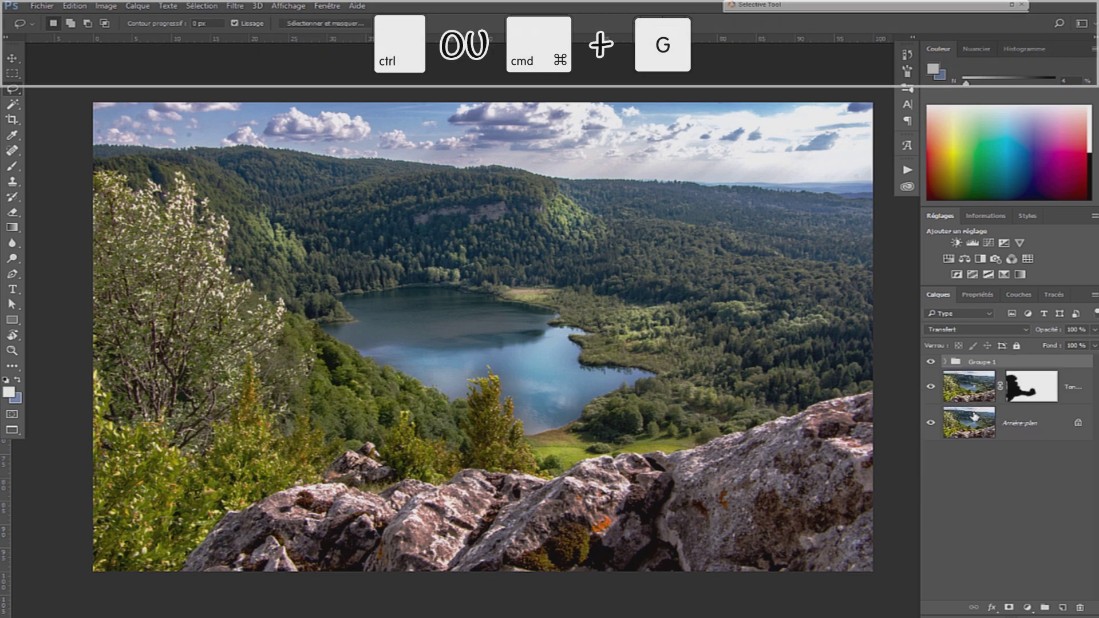
pyautogui.click(932, 363)
pyautogui.click(931, 362)
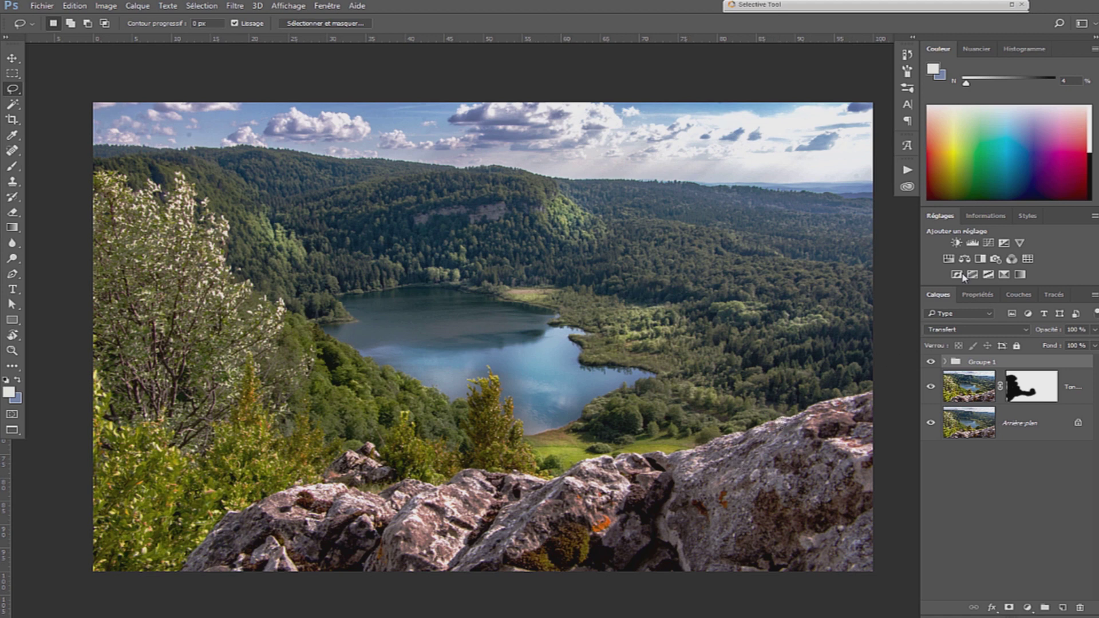
# Add a Levels adjustment layer above the Curves group and brighten the photo with its input levels
pyautogui.click(973, 243)
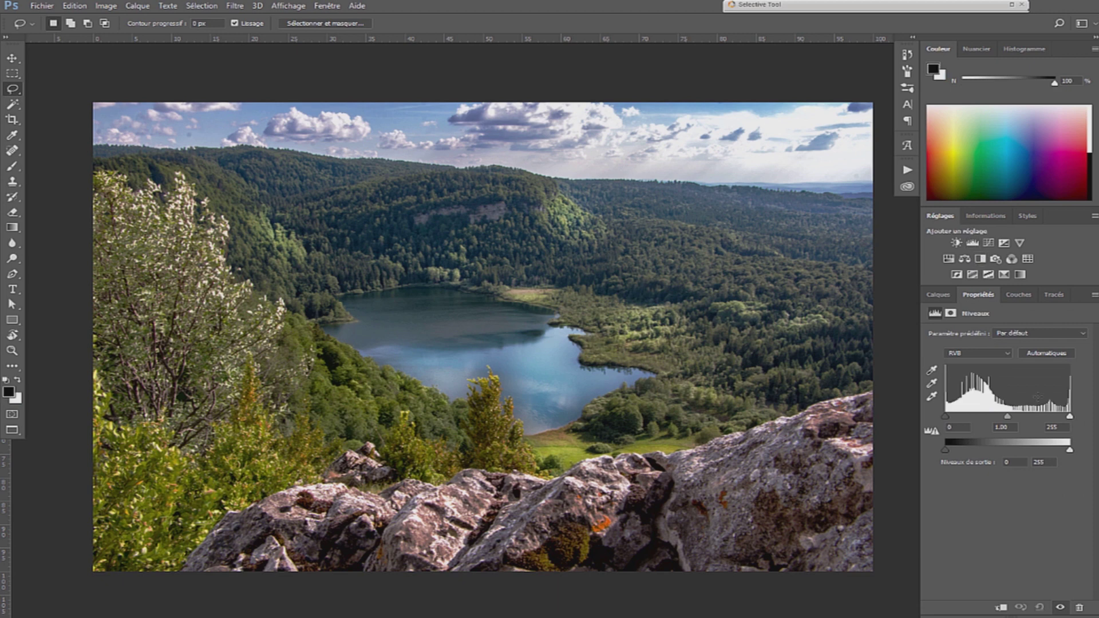
pyautogui.moveTo(1070, 418); pyautogui.dragTo(996, 418)
pyautogui.click(939, 295)
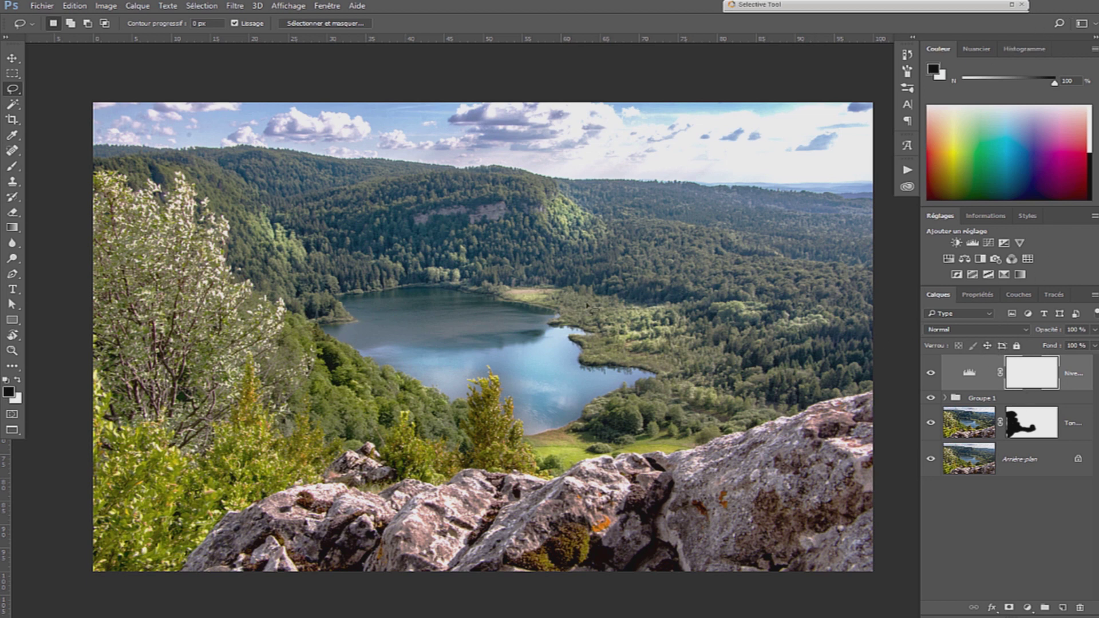
# Paint the sky black on the Levels layer's mask with a large soft brush so the brightening skips it
pyautogui.press('b')
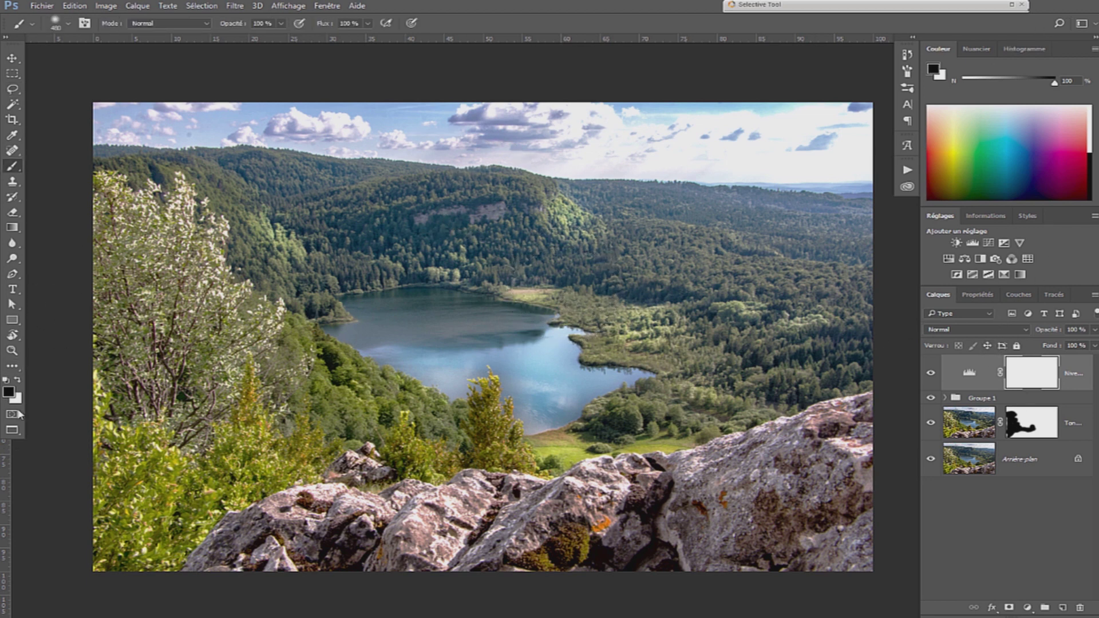
pyautogui.moveTo(579, 306); pyautogui.dragTo(597, 231)
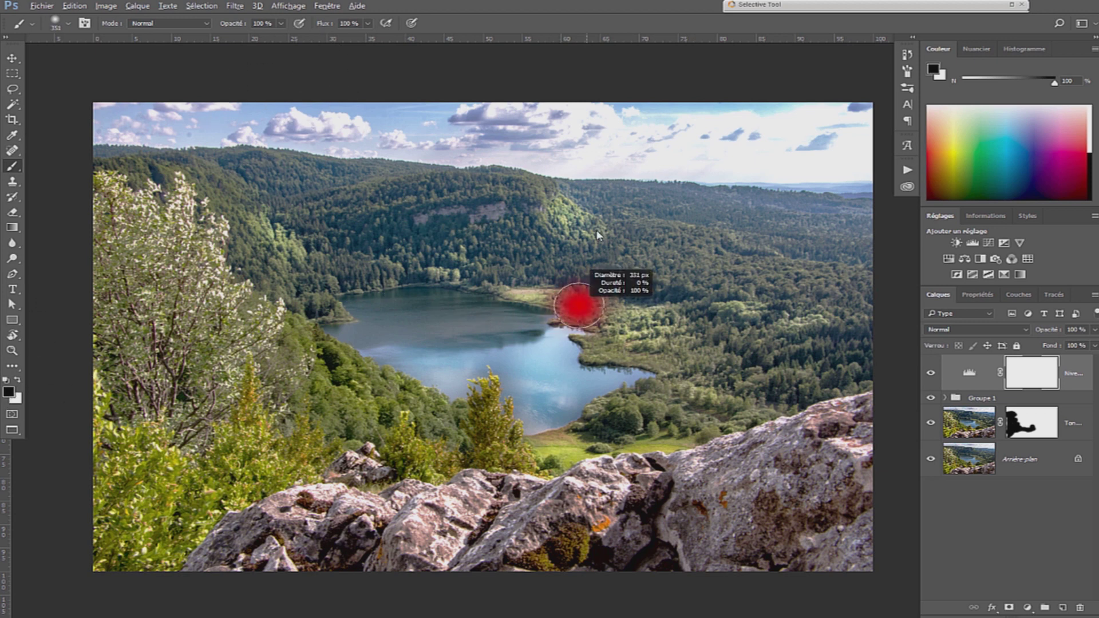
pyautogui.moveTo(588, 169)
pyautogui.mouseDown()
pyautogui.moveTo(616, 217)
pyautogui.moveTo(554, 225)
pyautogui.mouseUp()
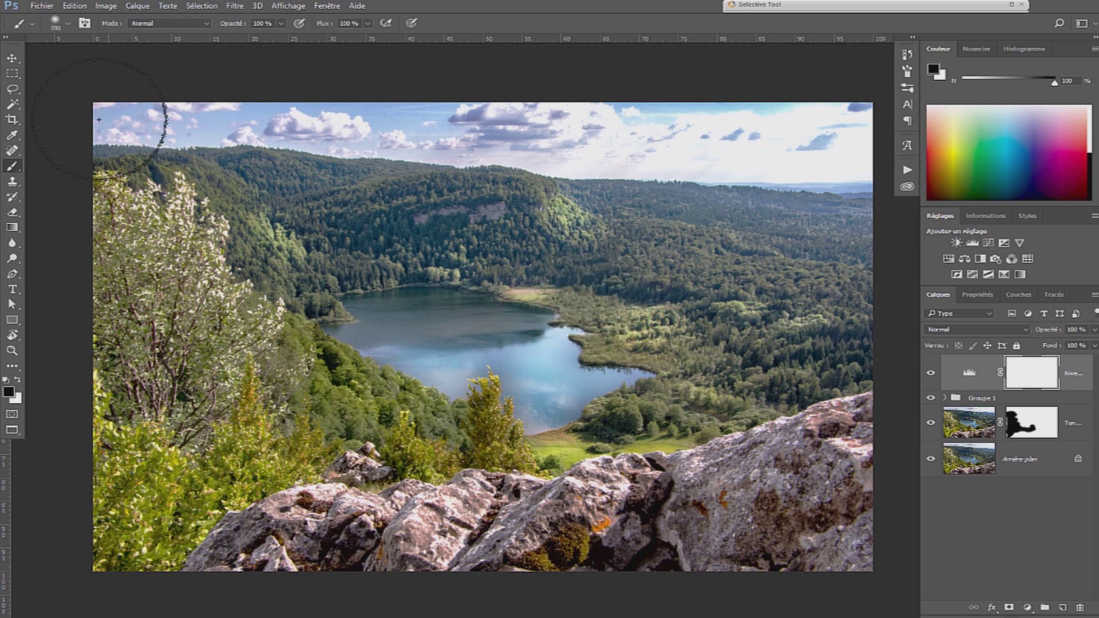
pyautogui.moveTo(169, 124); pyautogui.dragTo(160, 118)
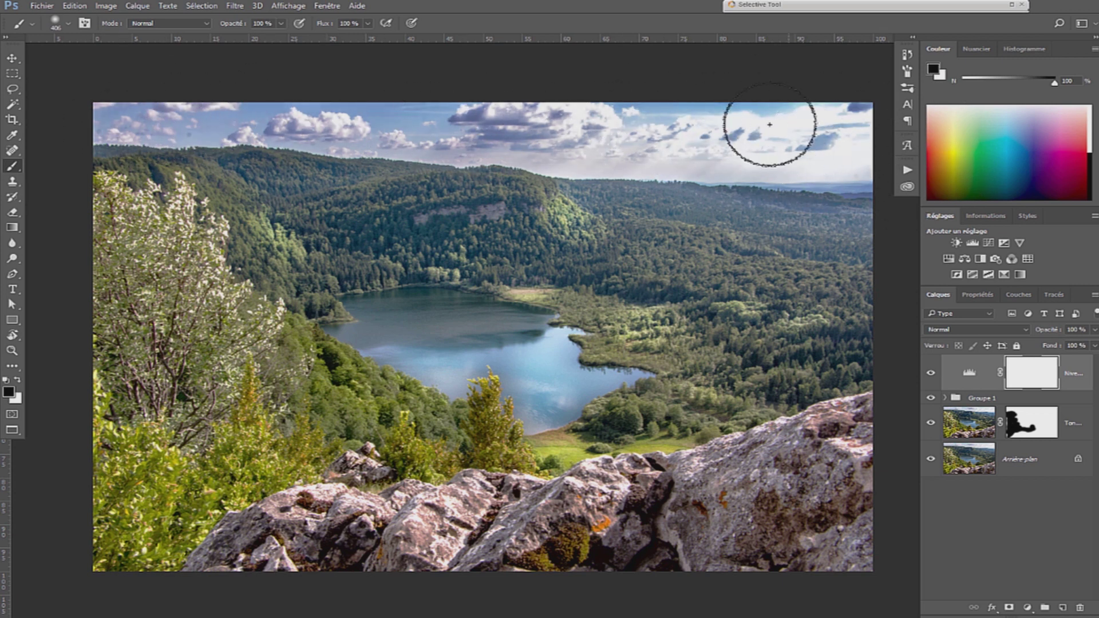
pyautogui.moveTo(753, 114)
pyautogui.mouseDown()
pyautogui.moveTo(763, 189)
pyautogui.moveTo(747, 220)
pyautogui.moveTo(651, 249)
pyautogui.moveTo(816, 103)
pyautogui.mouseUp()
# Restore the Levels effect on the hillside below the sky by painting white on the mask with a smaller brush
pyautogui.press('x')
pyautogui.moveTo(602, 236); pyautogui.dragTo(572, 225)
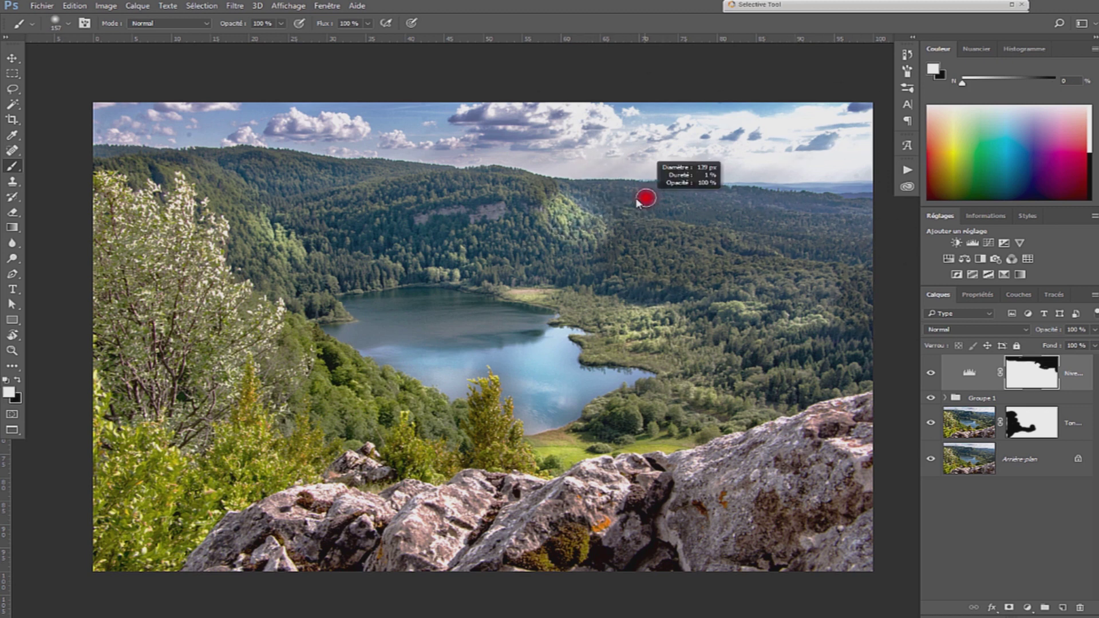
pyautogui.moveTo(643, 203); pyautogui.dragTo(615, 206)
pyautogui.moveTo(616, 206); pyautogui.dragTo(587, 186)
pyautogui.press('x')
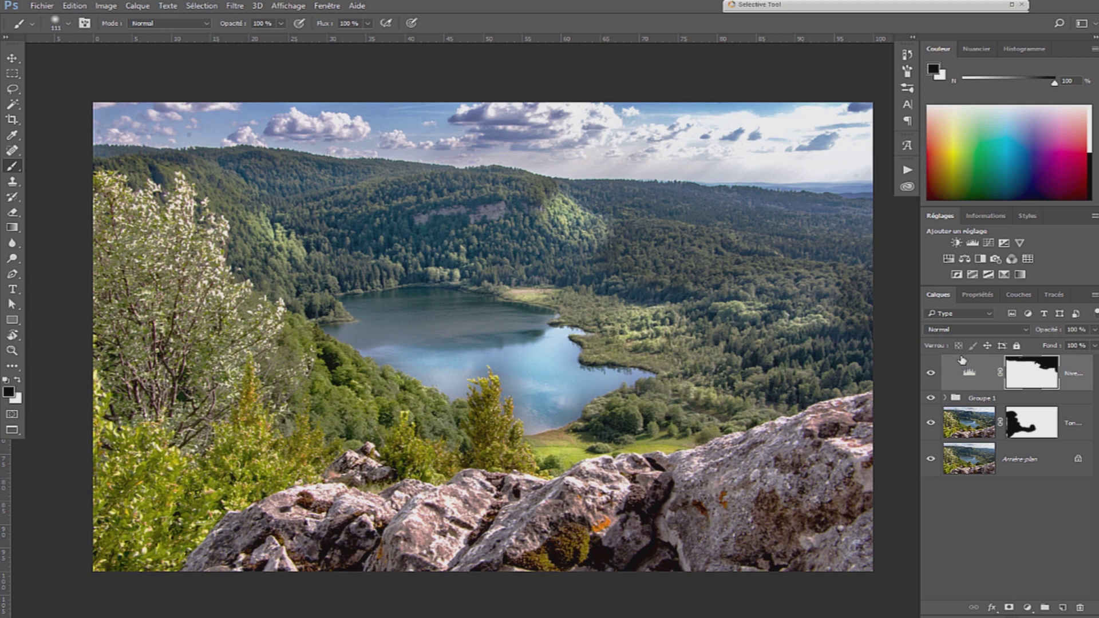
# Add a Hue/Saturation adjustment layer that slightly raises the overall saturation and compare the photo with and without it
pyautogui.click(949, 260)
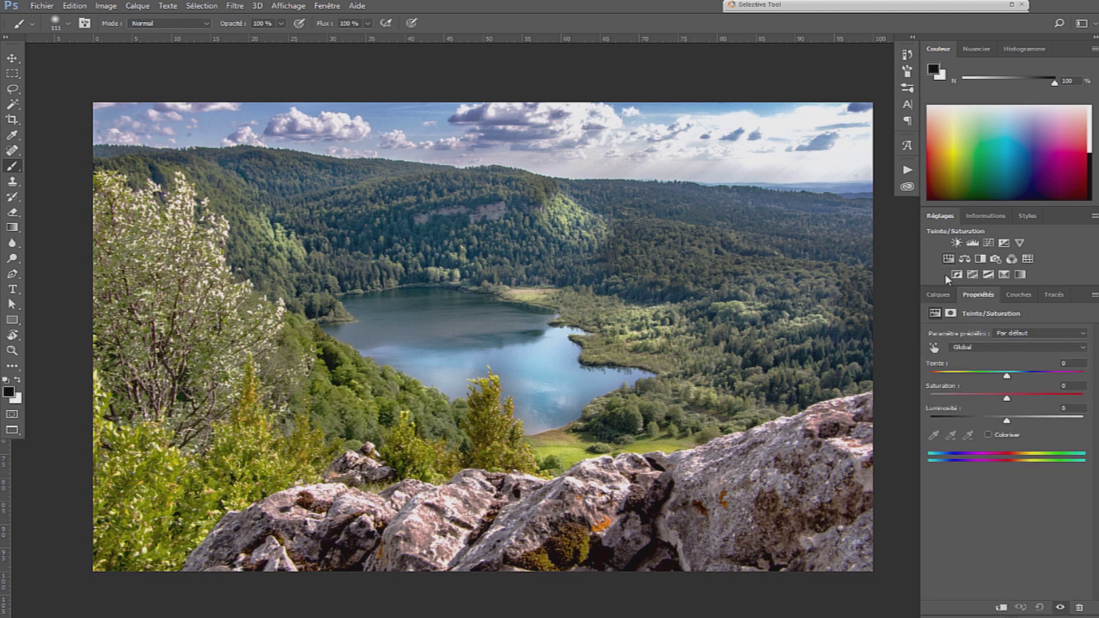
pyautogui.moveTo(1008, 404); pyautogui.dragTo(1018, 403)
pyautogui.click(940, 294)
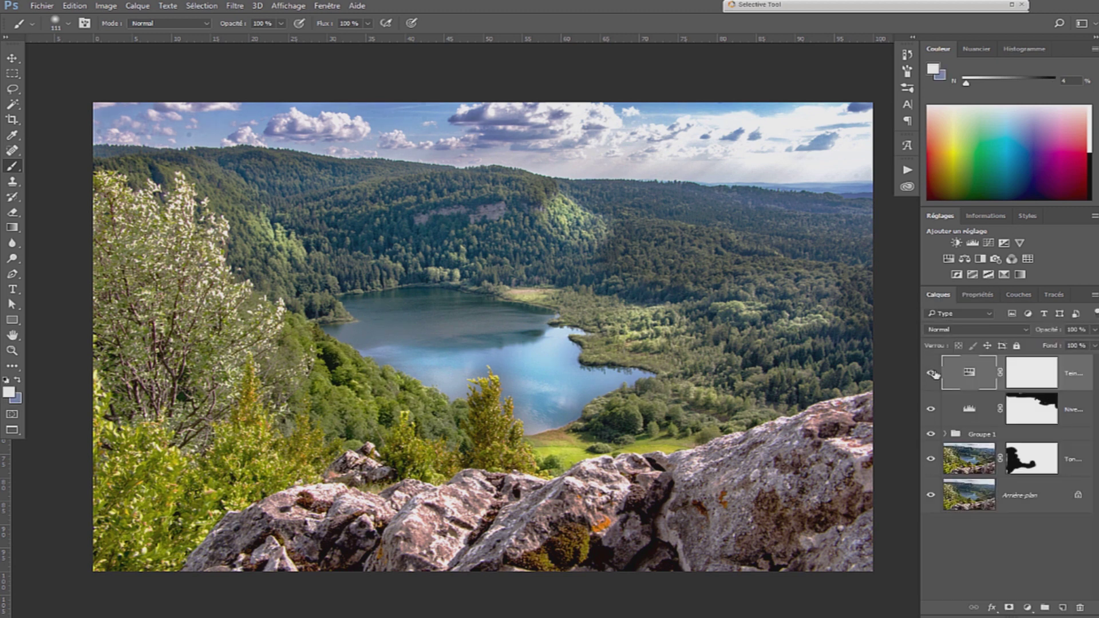
pyautogui.click(937, 373)
pyautogui.click(937, 372)
pyautogui.click(932, 372)
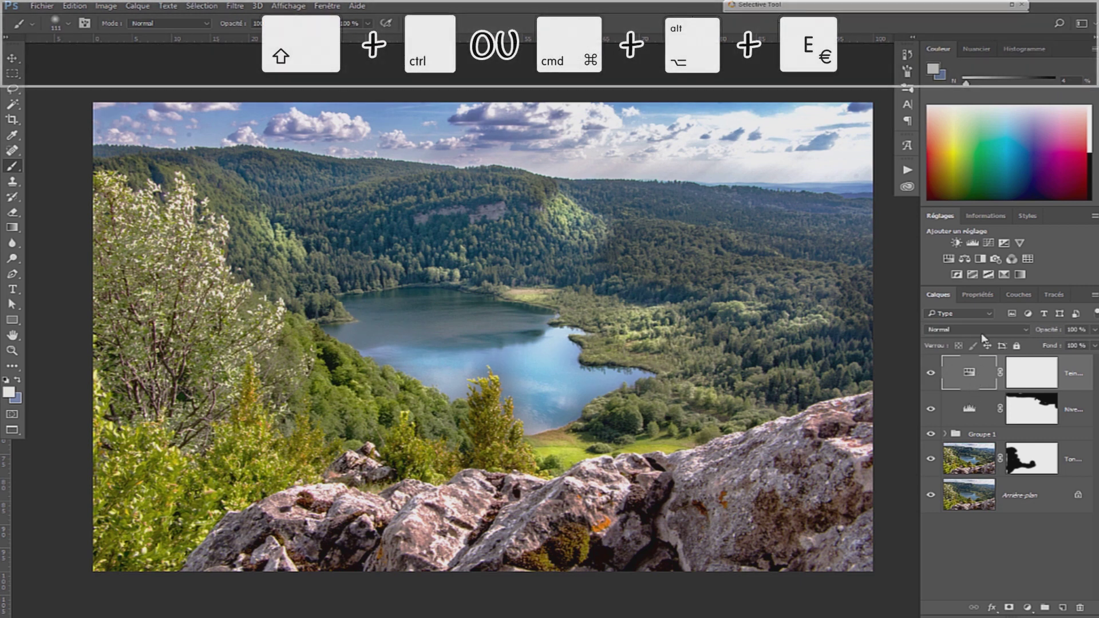
# Stamp all visible layers into a new layer on top and convert it for smart filters
pyautogui.hotkey('shift', 'ctrl', 'alt', 'e')
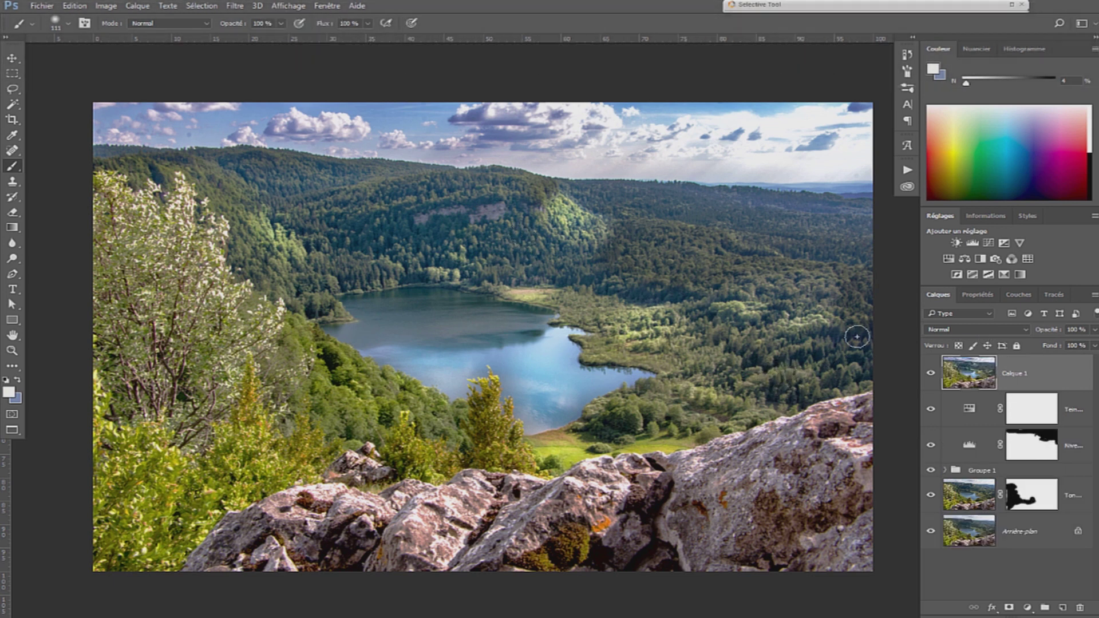
pyautogui.click(235, 5)
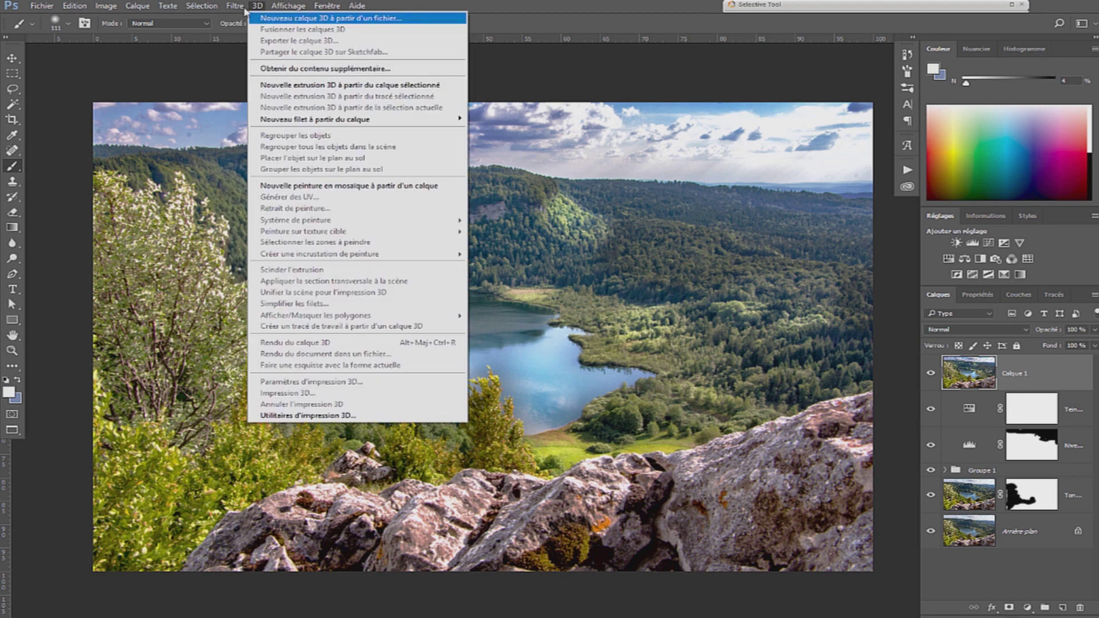
pyautogui.click(248, 36)
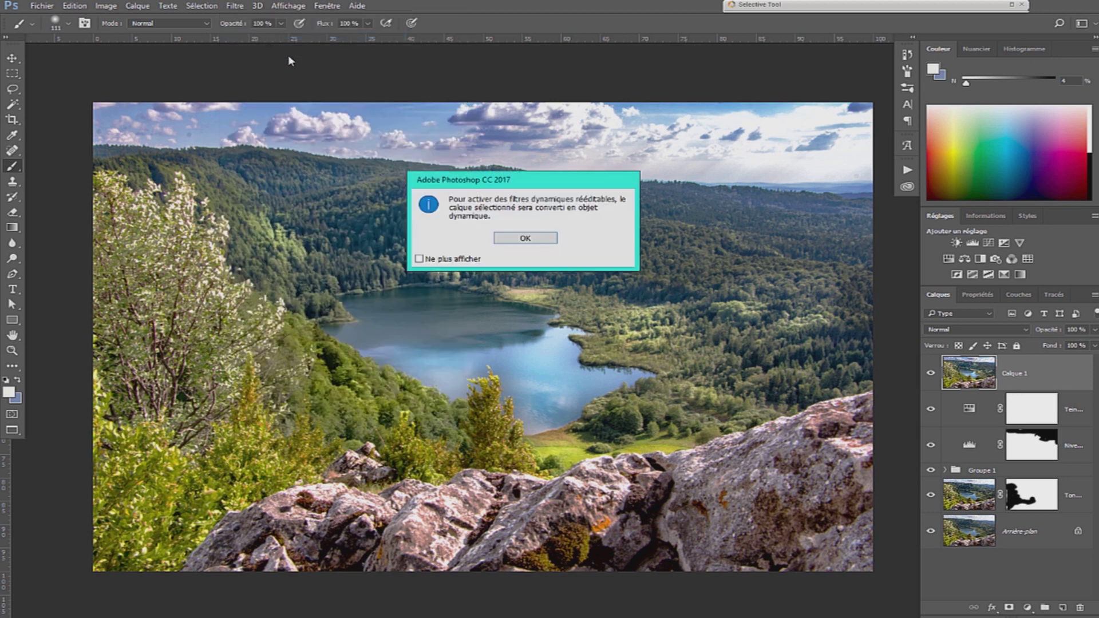
pyautogui.click(515, 238)
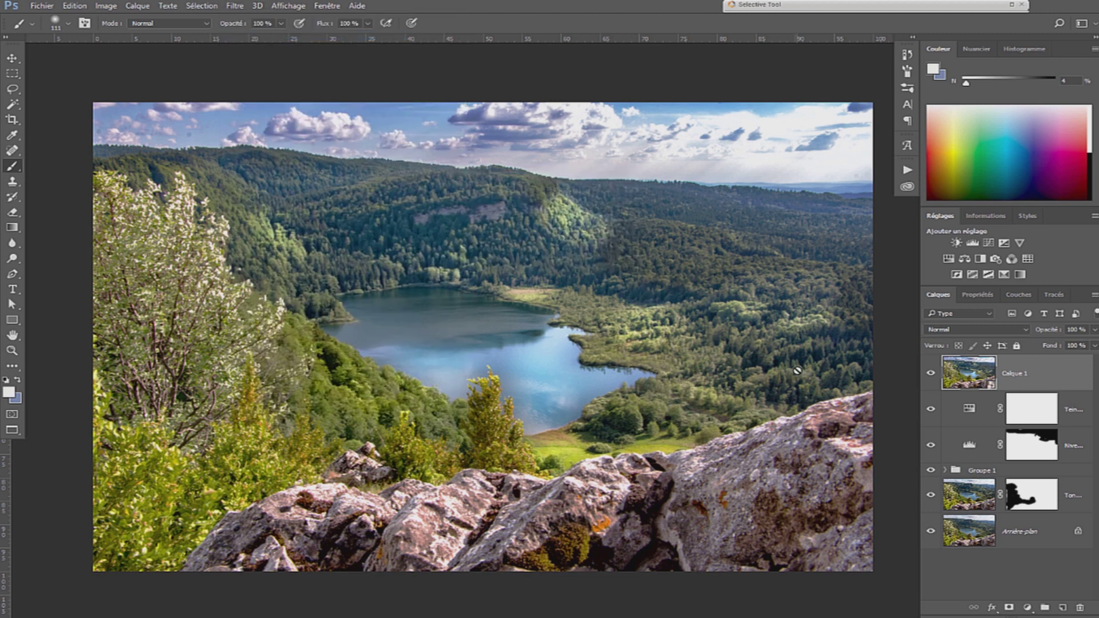
# Apply the Color Efex Pro 4 Detail Extractor filter with its default settings to the stamped layer
pyautogui.click(1012, 5)
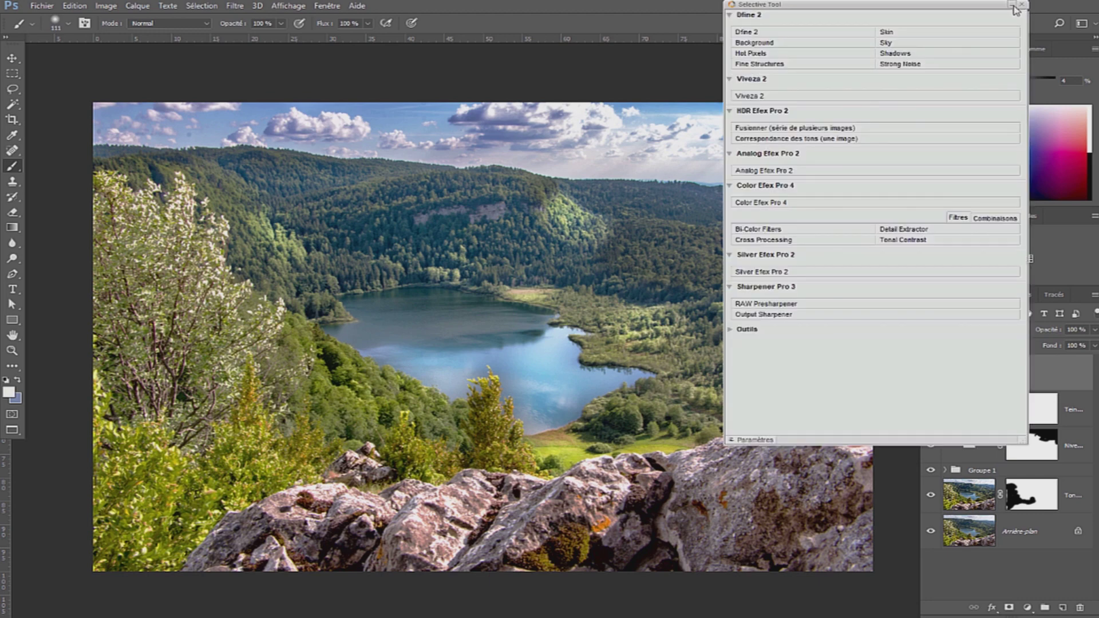
pyautogui.click(775, 202)
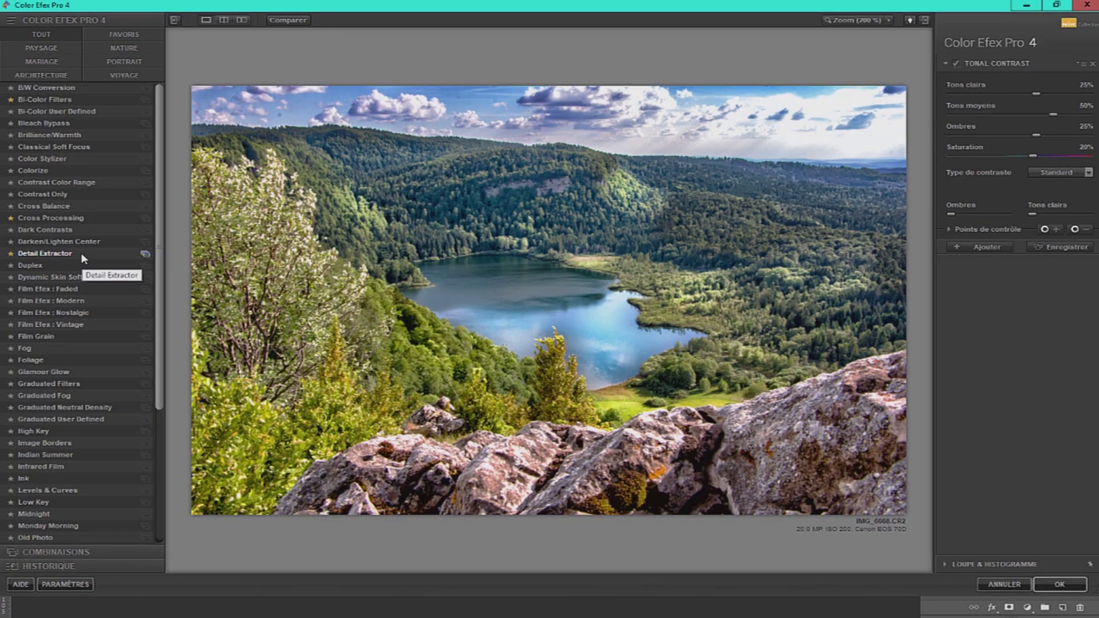
pyautogui.click(84, 253)
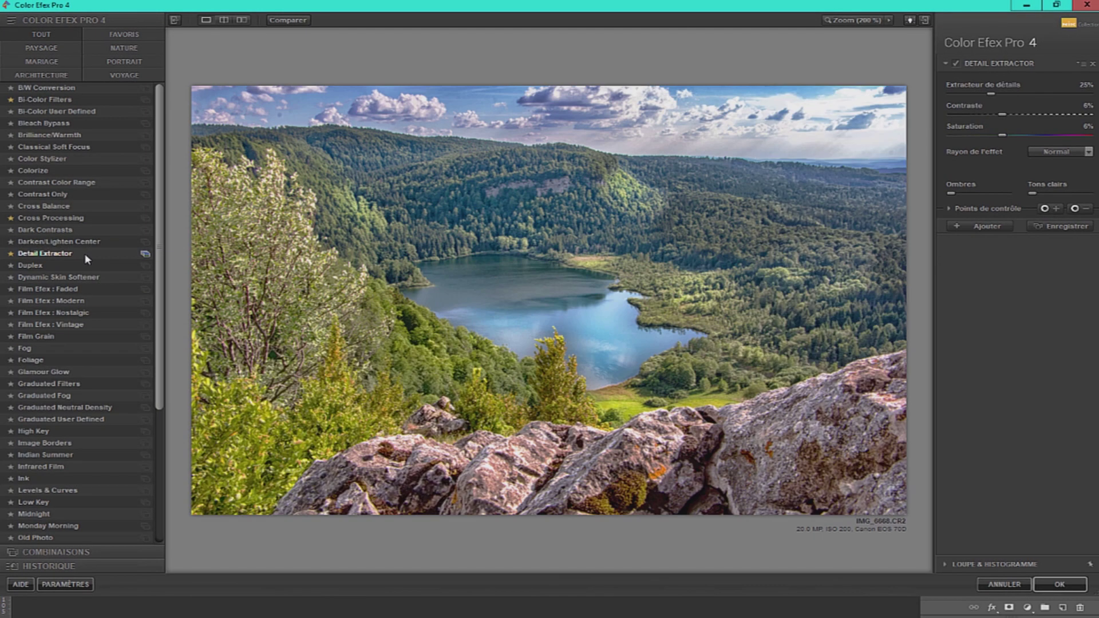
pyautogui.click(1060, 584)
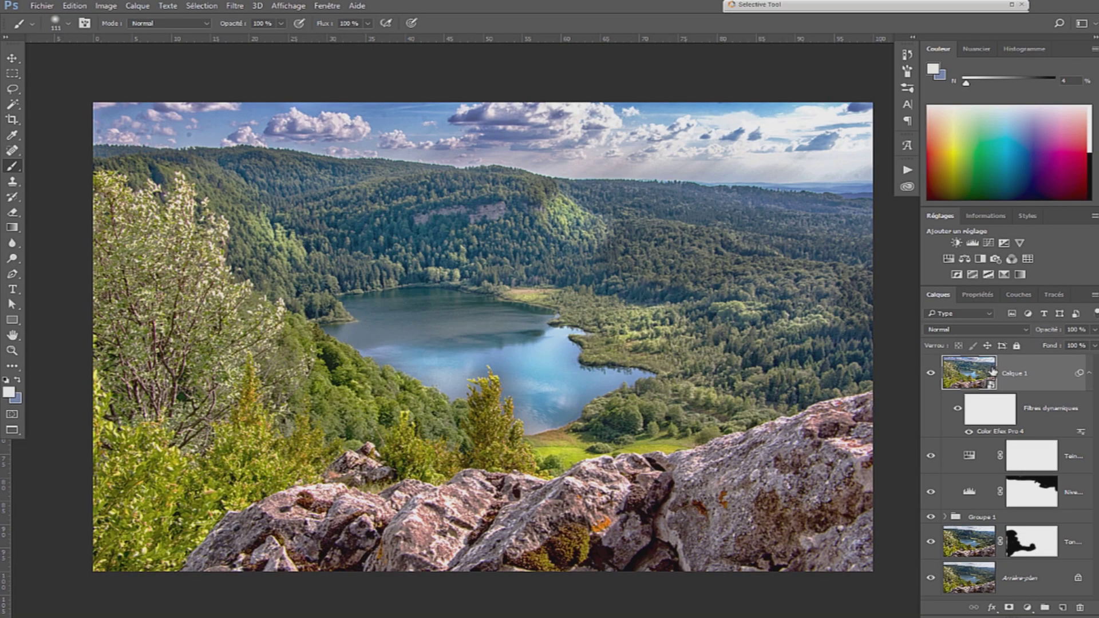
# Stamp the visible result into a second merged layer above the Detail Extractor layer and convert it for smart filters
pyautogui.hotkey('ctrl', 'alt', 'shift', 'e')
pyautogui.click(235, 6)
pyautogui.click(256, 36)
pyautogui.click(528, 239)
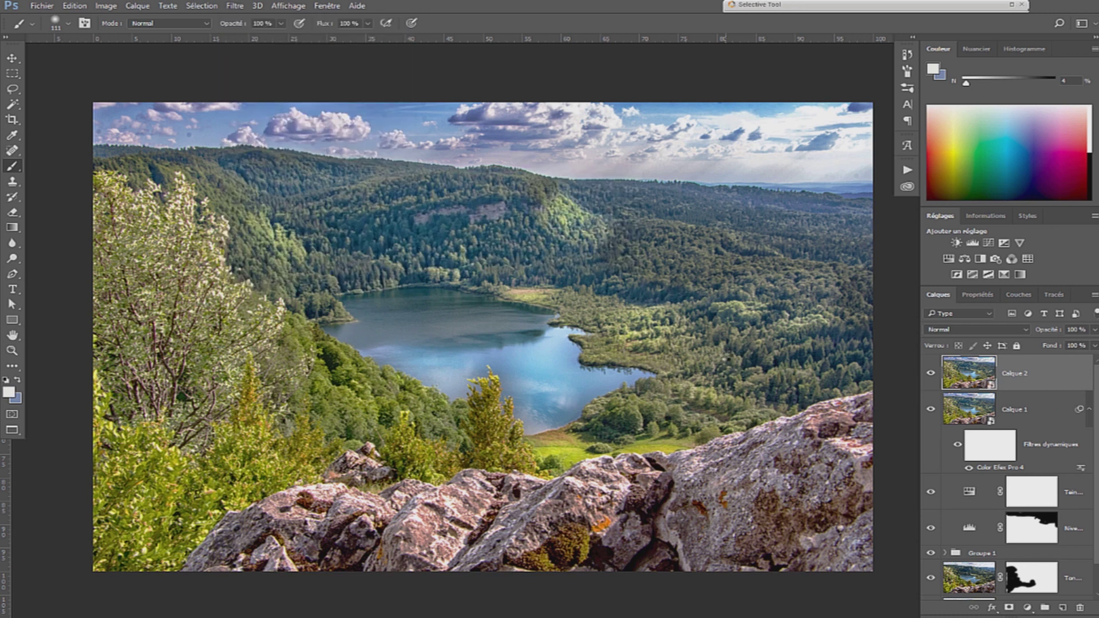
# Apply the Color Efex Pro 4 Tonal Contrast filter with its default settings to the second stamped layer
pyautogui.moveTo(762, 4)
pyautogui.click(782, 207)
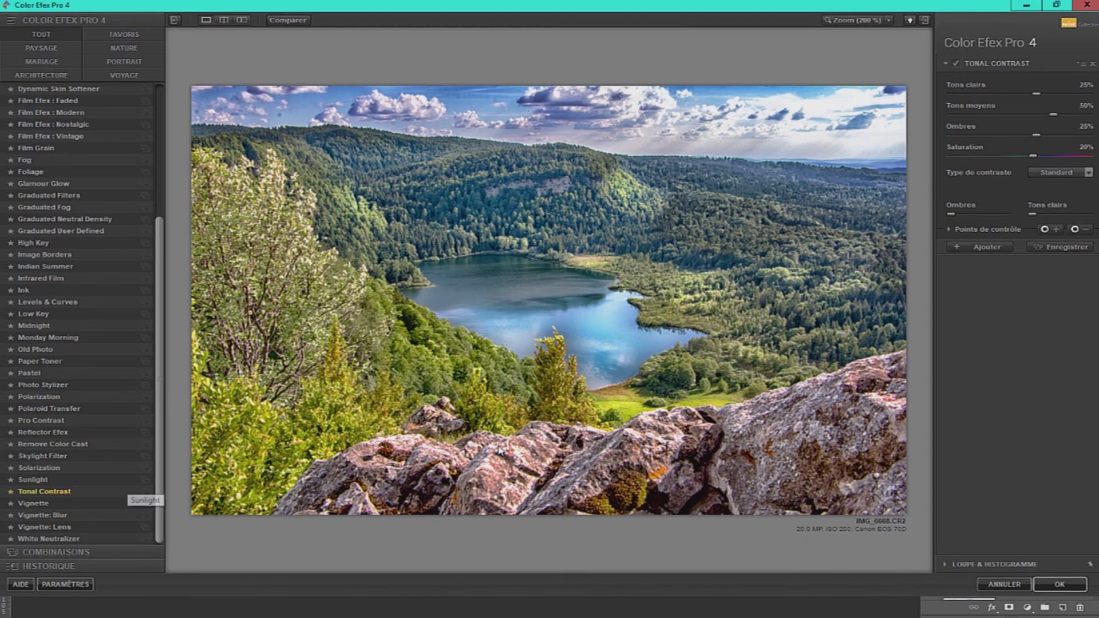
pyautogui.press('Return')
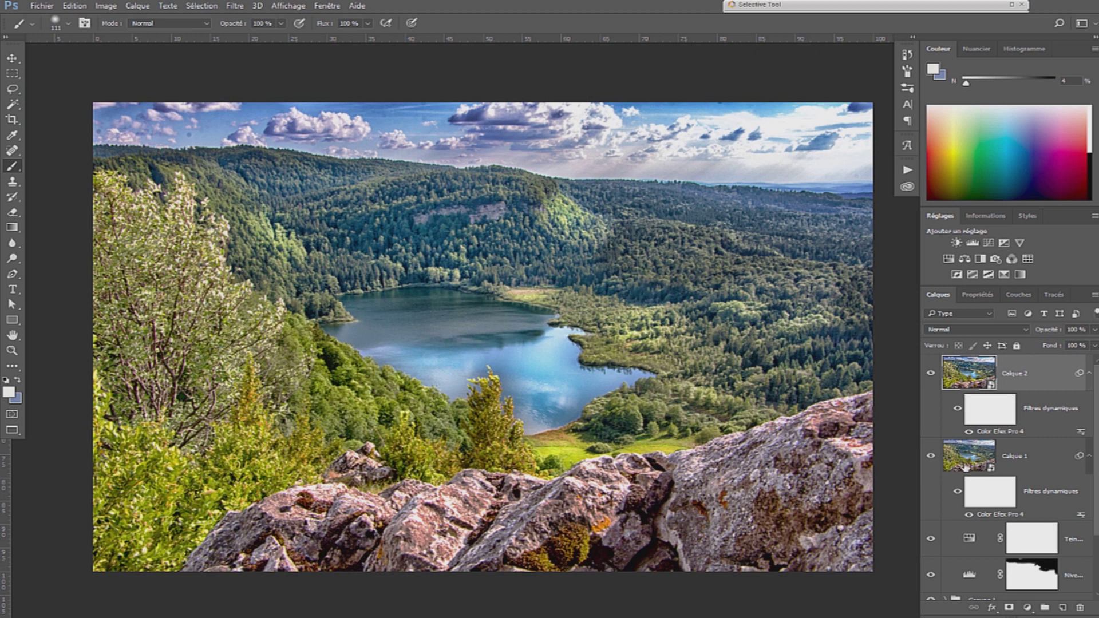
# Group the two Color Efex layers, reduce the group's opacity to about 36 %, and compare the photo with and without it
pyautogui.click(966, 467)
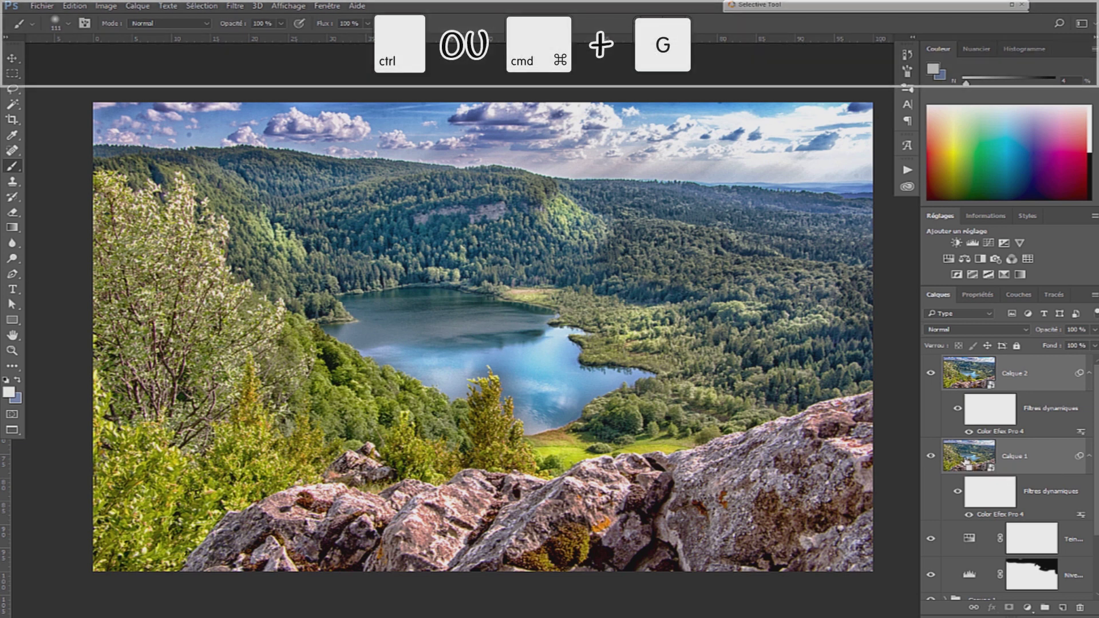
pyautogui.hotkey('ctrl', 'g')
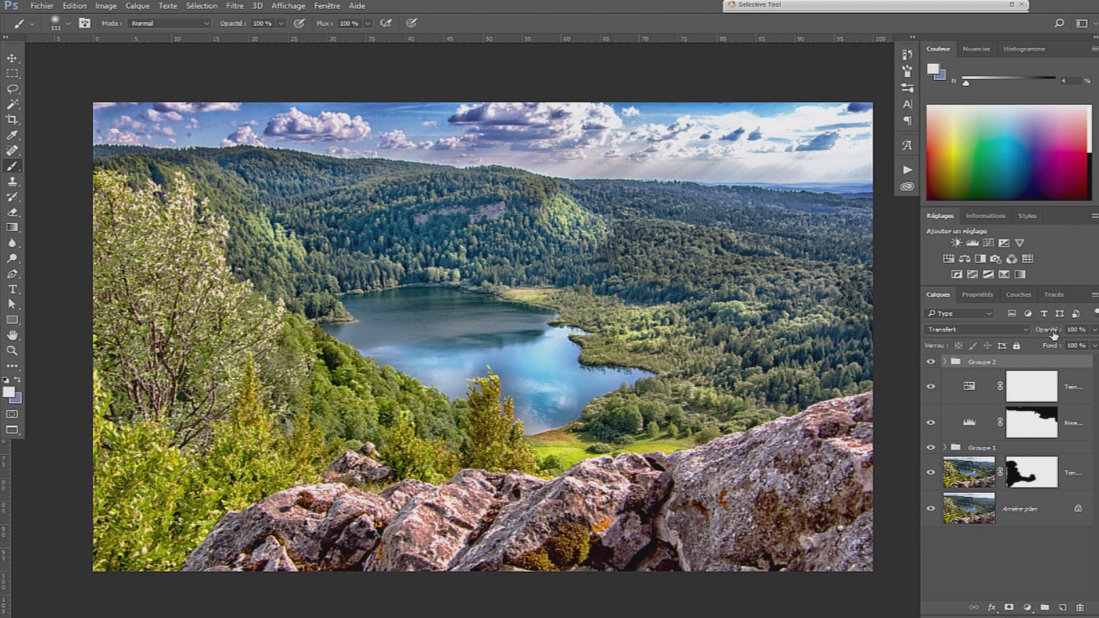
pyautogui.moveTo(1054, 331); pyautogui.dragTo(1013, 341)
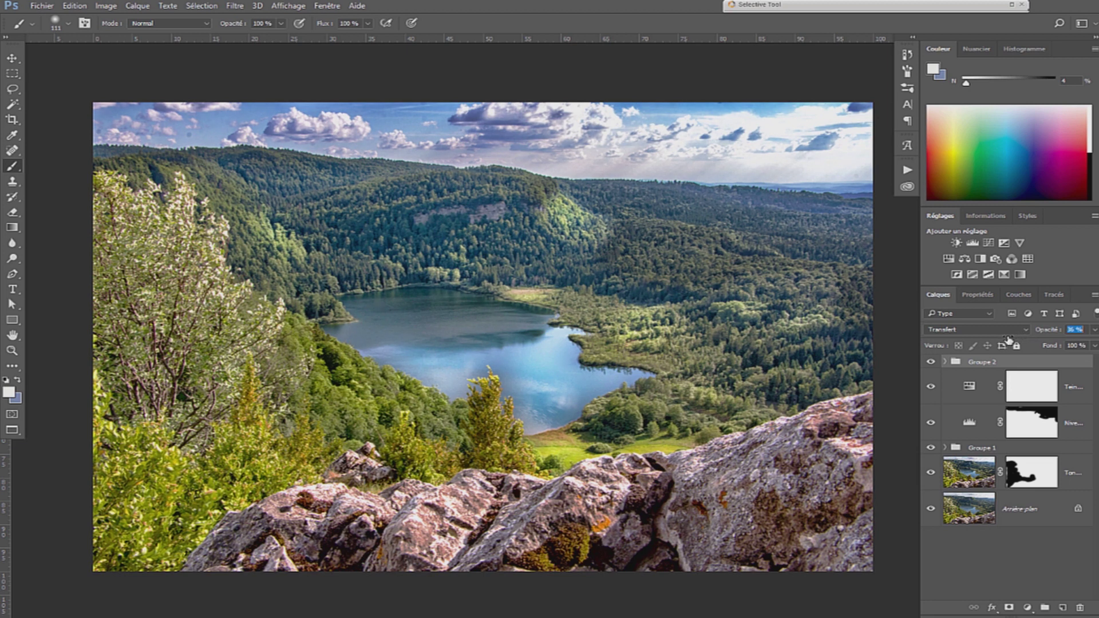
pyautogui.click(932, 363)
pyautogui.click(931, 363)
# Paint sampled sky tones over the washed-out sky on a new layer with a 10 % flow brush, and lower the layer's opacity to 33 %
pyautogui.hotkey('ctrl', 'shift', 'alt', 'n')
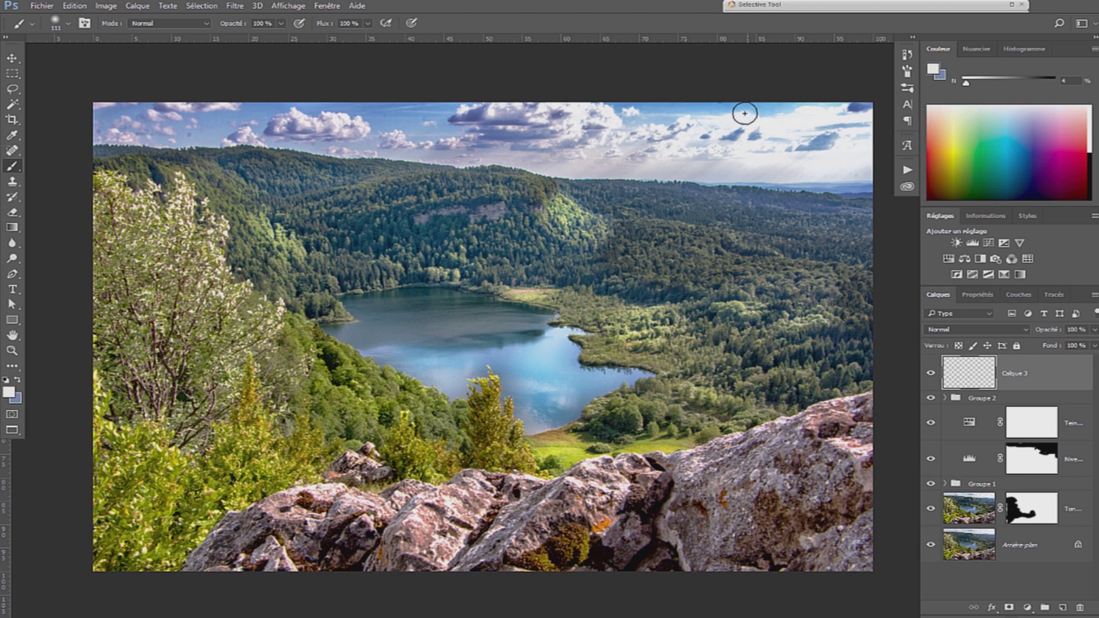
pyautogui.hotkey('shift', '1')
pyautogui.keyDown('alt'); pyautogui.click(717, 112); pyautogui.keyUp('alt')
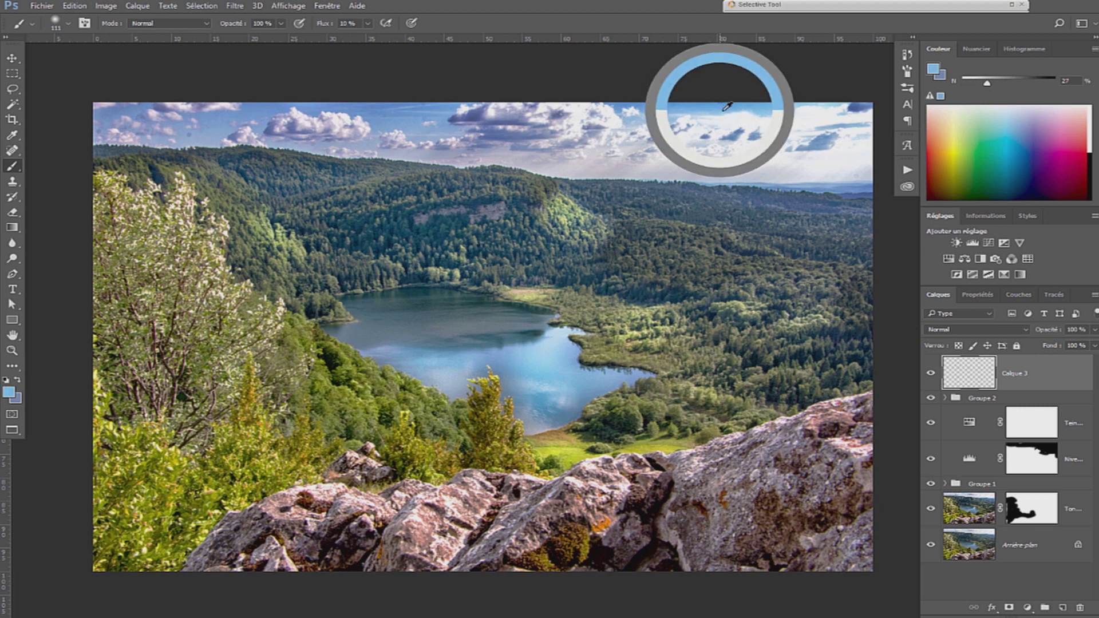
pyautogui.moveTo(714, 128)
pyautogui.mouseDown()
pyautogui.moveTo(742, 135)
pyautogui.moveTo(721, 138)
pyautogui.moveTo(843, 121)
pyautogui.moveTo(845, 130)
pyautogui.mouseUp()
pyautogui.keyDown('alt'); pyautogui.click(704, 153); pyautogui.keyUp('alt')
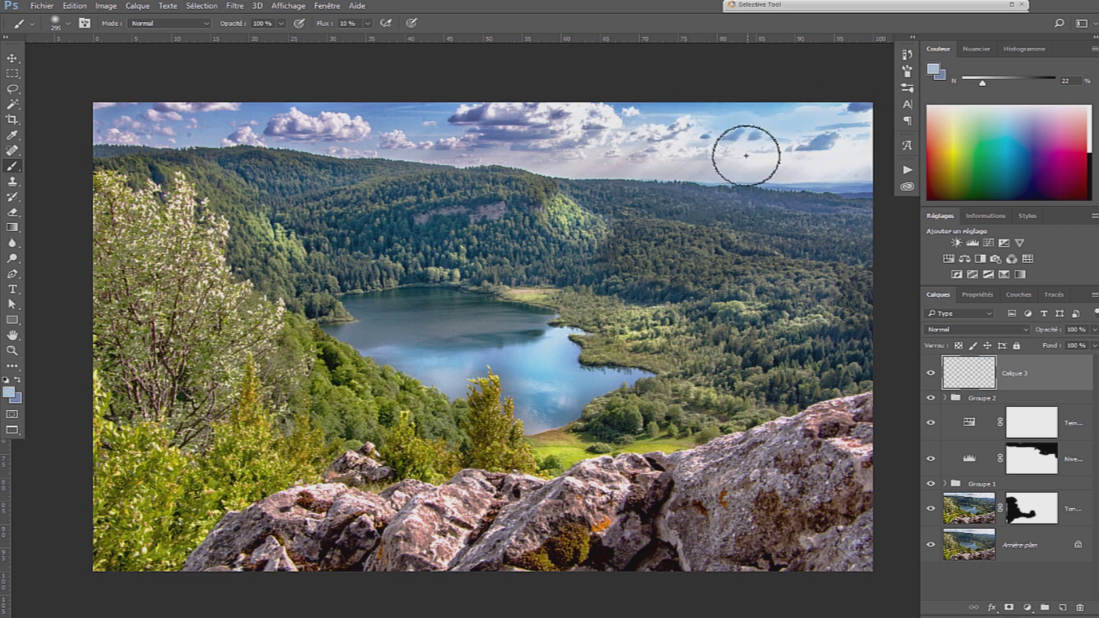
pyautogui.keyDown('alt'); pyautogui.click(844, 134); pyautogui.keyUp('alt')
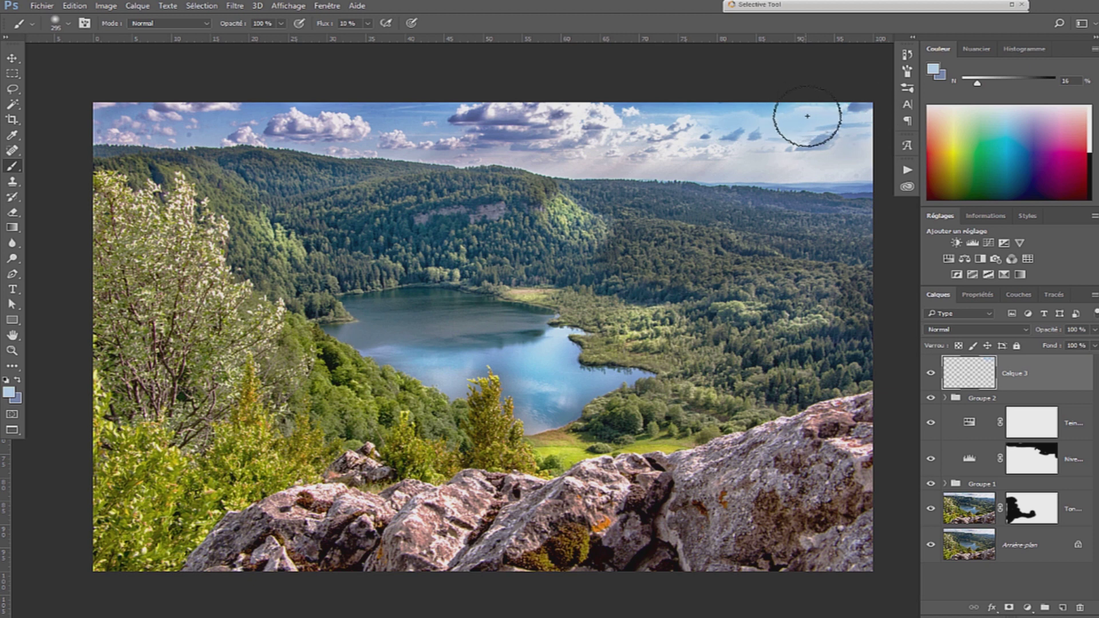
pyautogui.keyDown('alt'); pyautogui.click(770, 152); pyautogui.keyUp('alt')
pyautogui.keyDown('alt'); pyautogui.click(782, 160); pyautogui.keyUp('alt')
pyautogui.moveTo(1053, 335); pyautogui.dragTo(1012, 334)
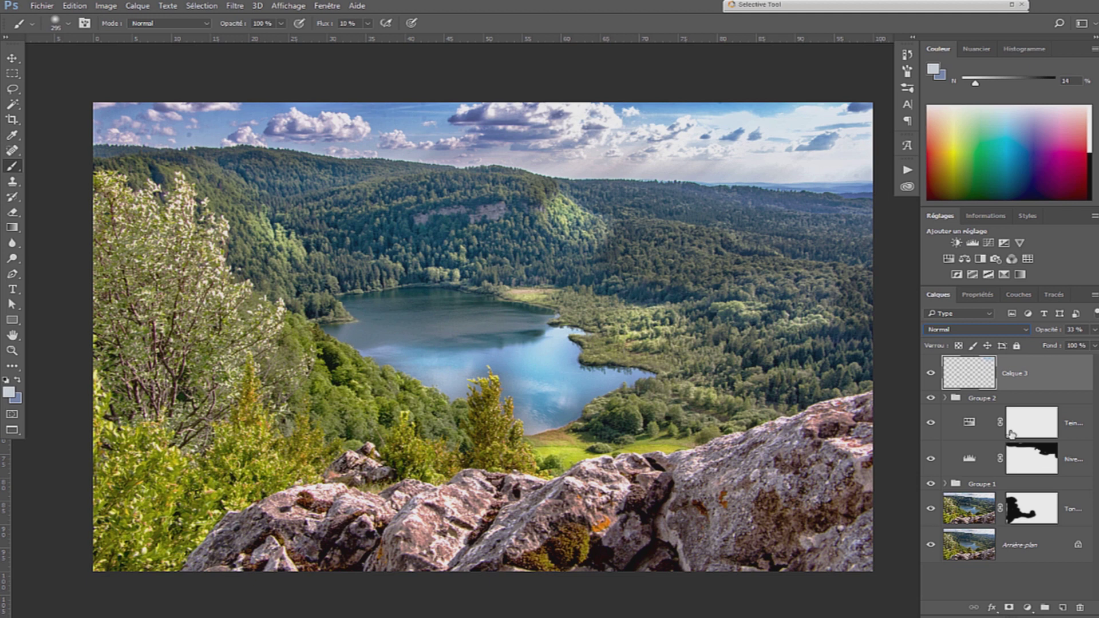
# Start a custom gradient from the foreground-to-transparent preset and make its first colour stop near-white
pyautogui.click(15, 229)
pyautogui.click(68, 23)
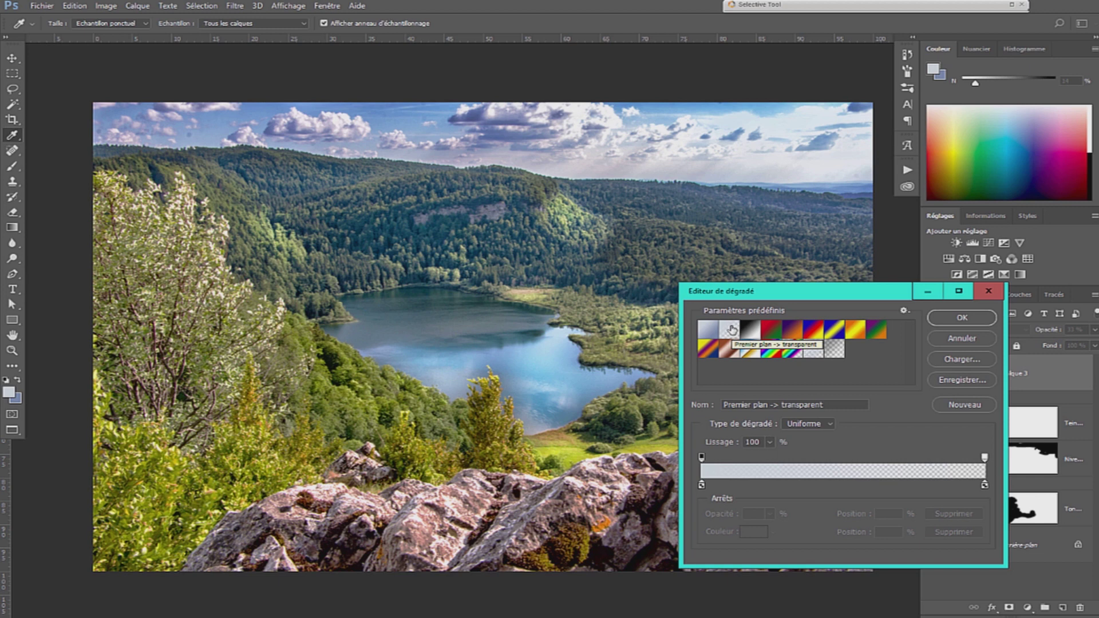
pyautogui.click(702, 485)
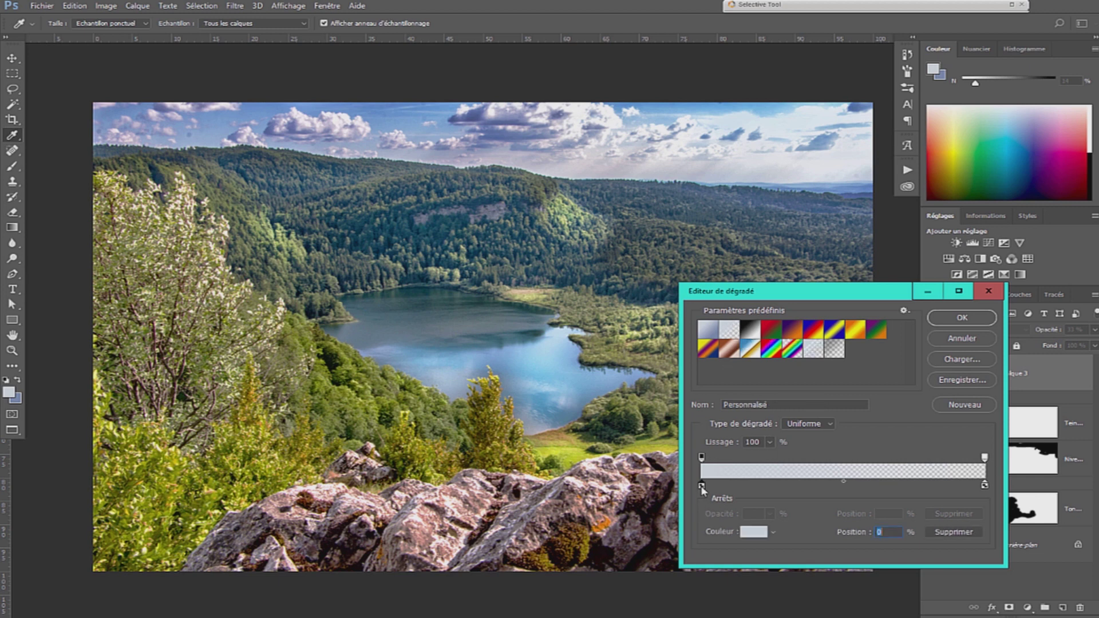
pyautogui.doubleClick(702, 485)
pyautogui.moveTo(509, 245); pyautogui.dragTo(500, 228)
pyautogui.click(812, 223)
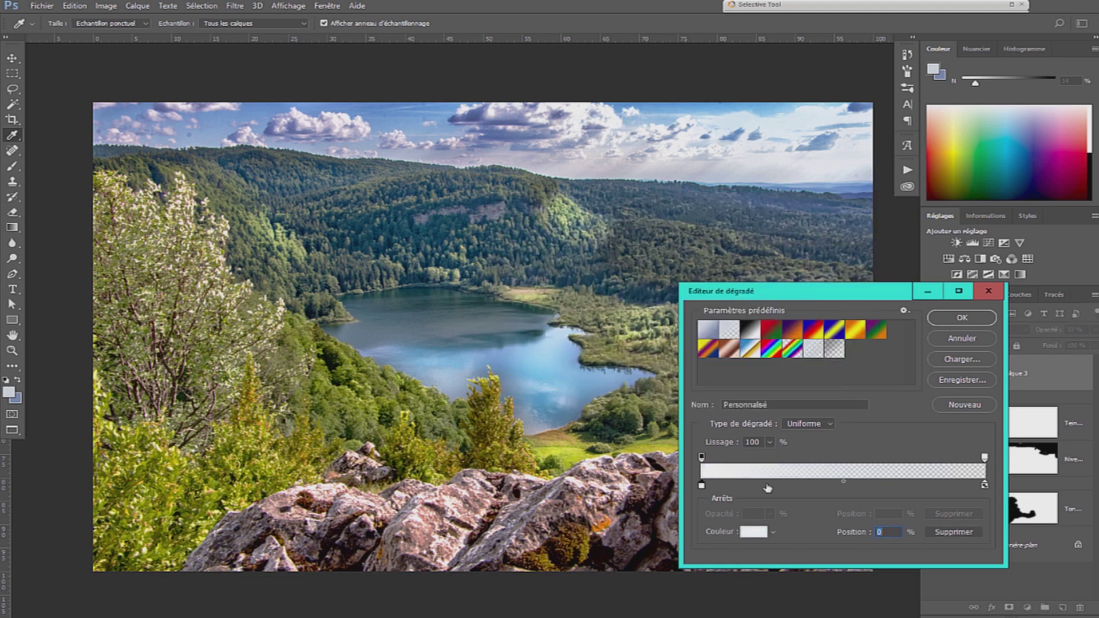
# Add two pale yellow colour stops to the gradient, one near its start and one just past its middle, and accept the gradient
pyautogui.click(767, 486)
pyautogui.doubleClick(766, 486)
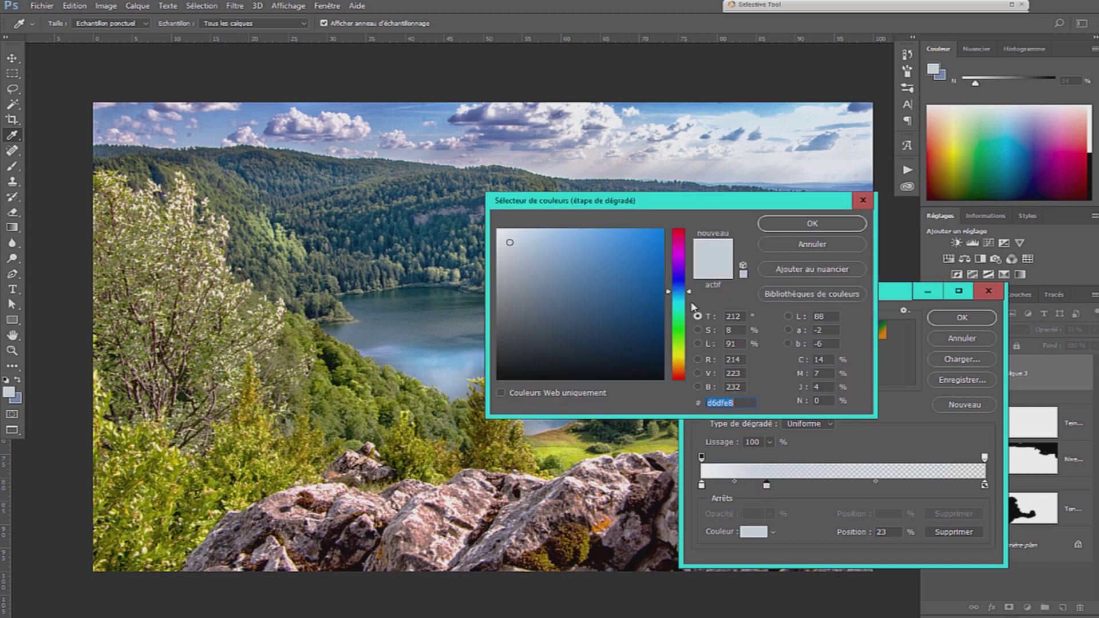
pyautogui.moveTo(691, 296); pyautogui.dragTo(691, 362)
pyautogui.click(549, 229)
pyautogui.click(793, 225)
pyautogui.moveTo(767, 486); pyautogui.dragTo(737, 488)
pyautogui.click(826, 486)
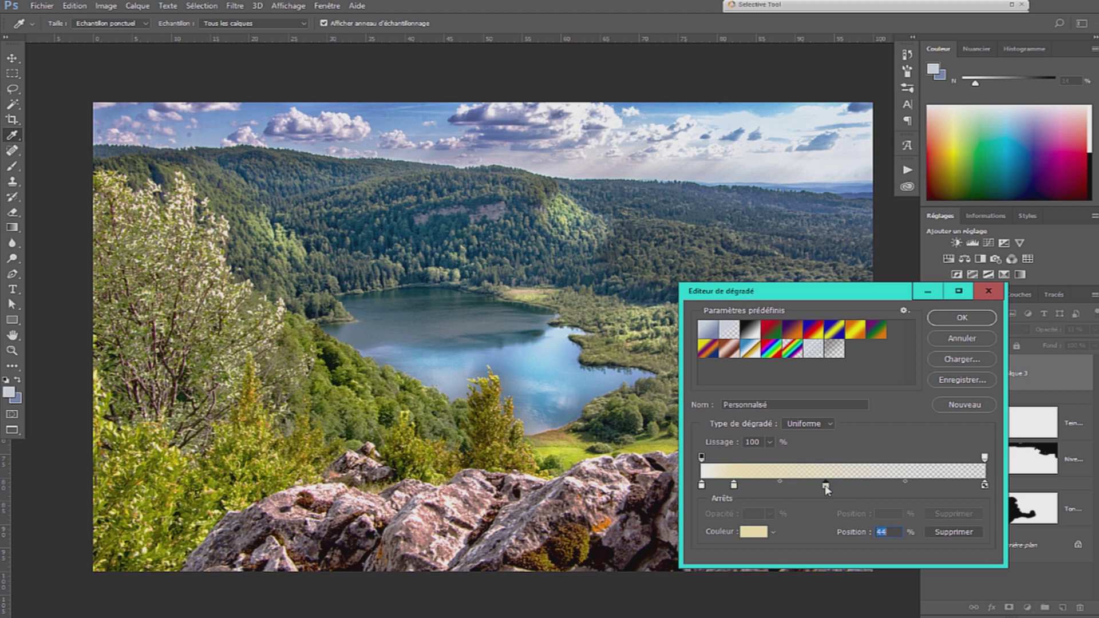
pyautogui.moveTo(825, 487); pyautogui.dragTo(861, 486)
pyautogui.click(962, 318)
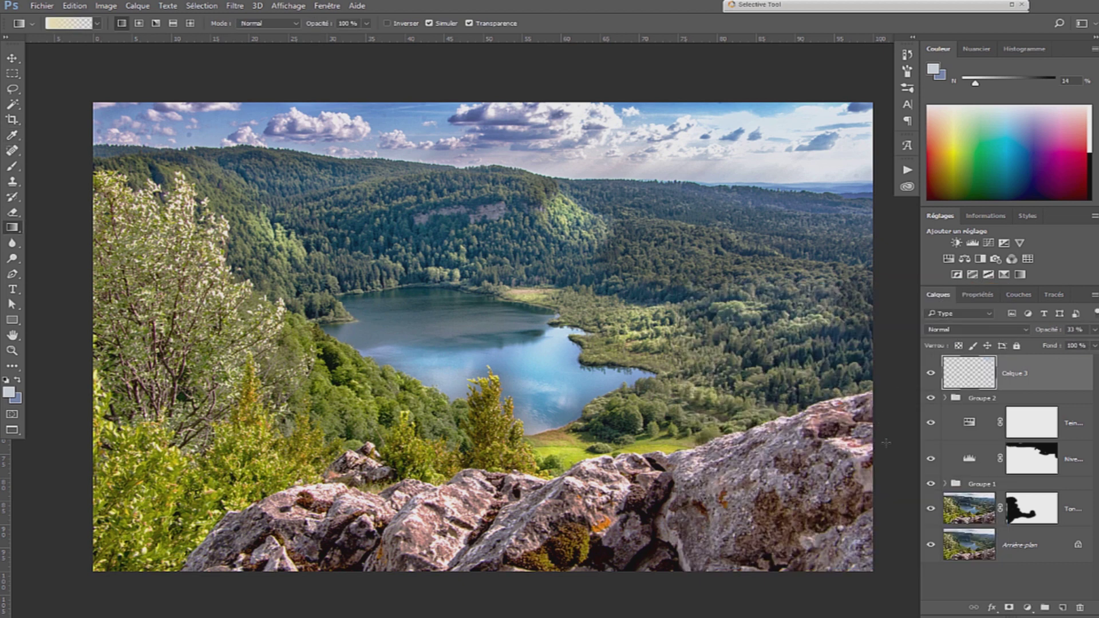
# Draw a radial gradient on a new layer from the photo's upper-right corner to the lake's lower-left shore
pyautogui.click(1064, 608)
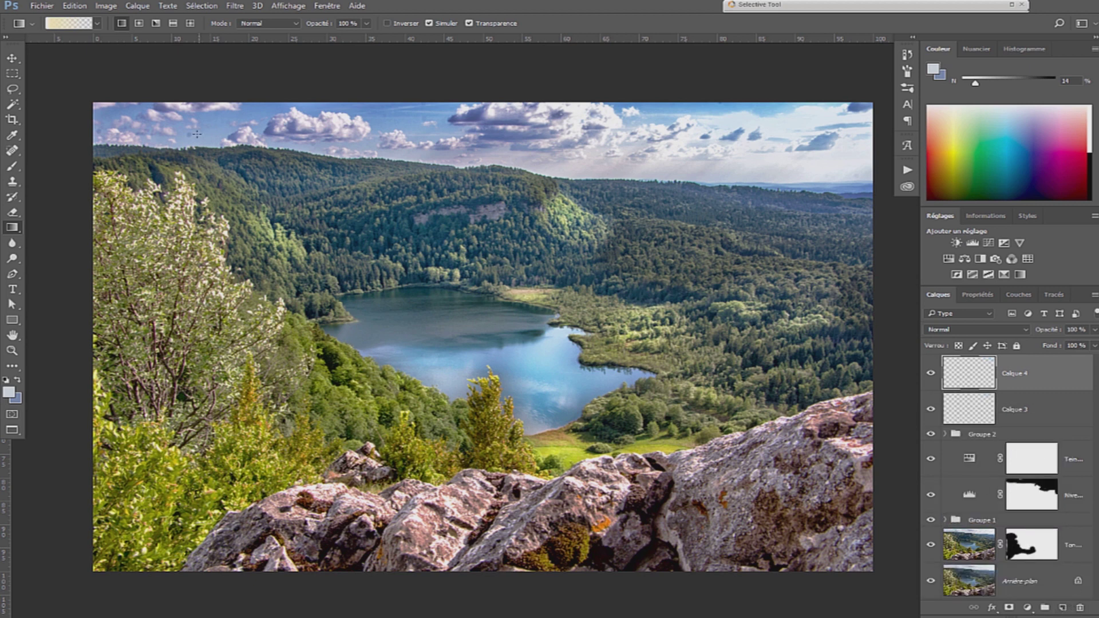
pyautogui.click(140, 24)
pyautogui.moveTo(874, 103); pyautogui.dragTo(398, 363)
# Set the gradient layer to Superposition blending at 89 % opacity, and compare the photo with and without it
pyautogui.click(994, 330)
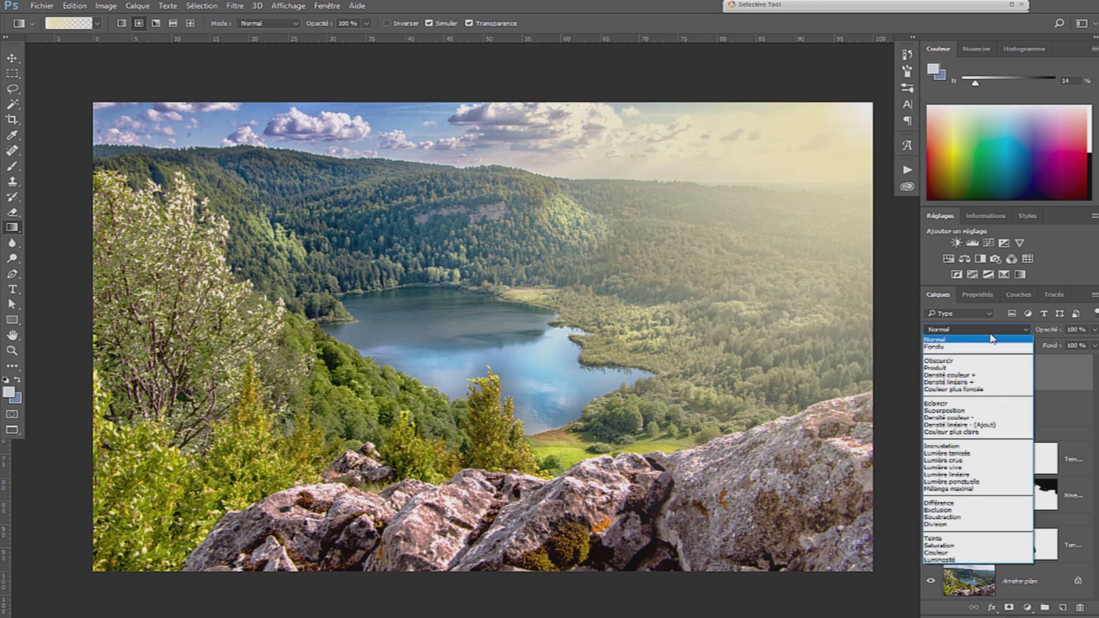
pyautogui.click(949, 414)
pyautogui.click(1075, 331)
pyautogui.write('86')
pyautogui.press('Return')
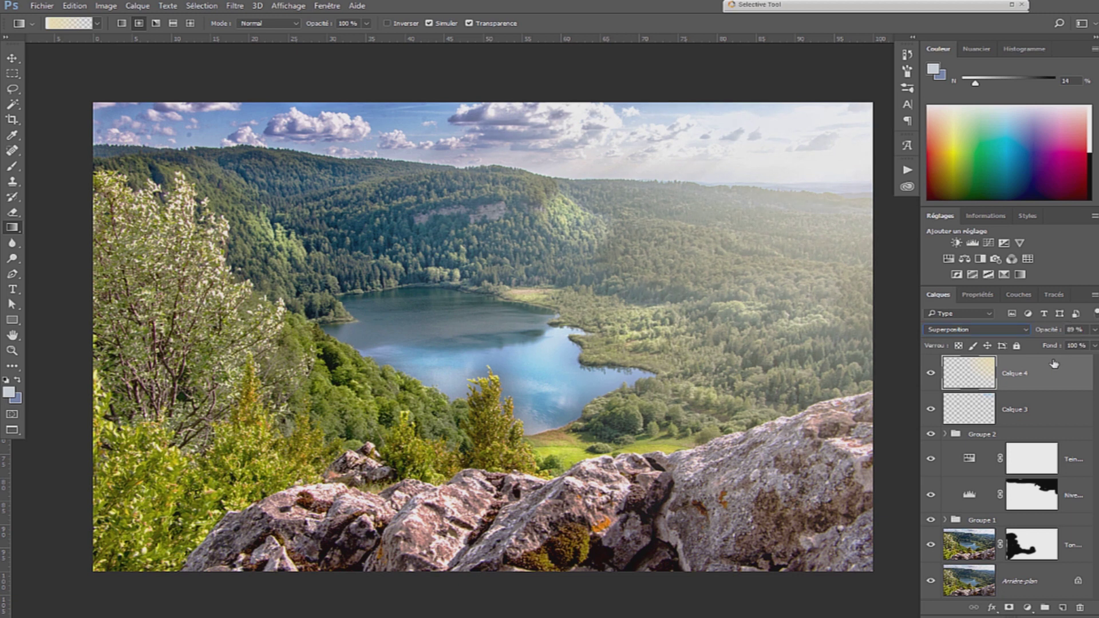
pyautogui.click(933, 375)
pyautogui.click(933, 375)
# Load the gradient layer's pixels as a selection and invert it to cover the area outside the glow
pyautogui.keyDown('ctrl'); pyautogui.click(971, 374); pyautogui.keyUp('ctrl')
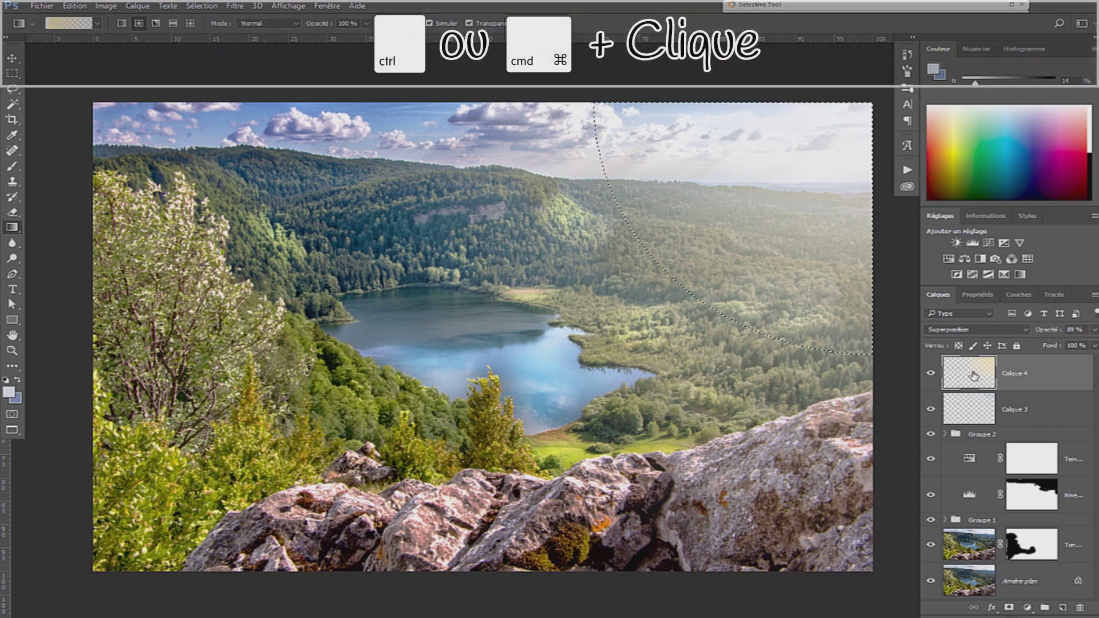
pyautogui.press('b')
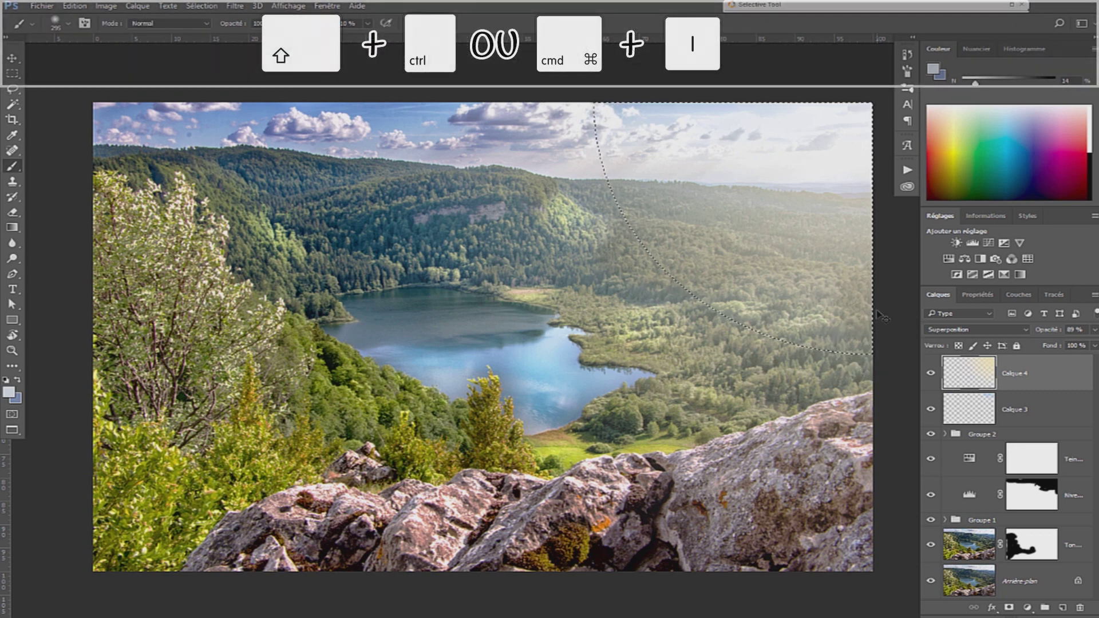
pyautogui.hotkey('ctrl', 'shift', 'i')
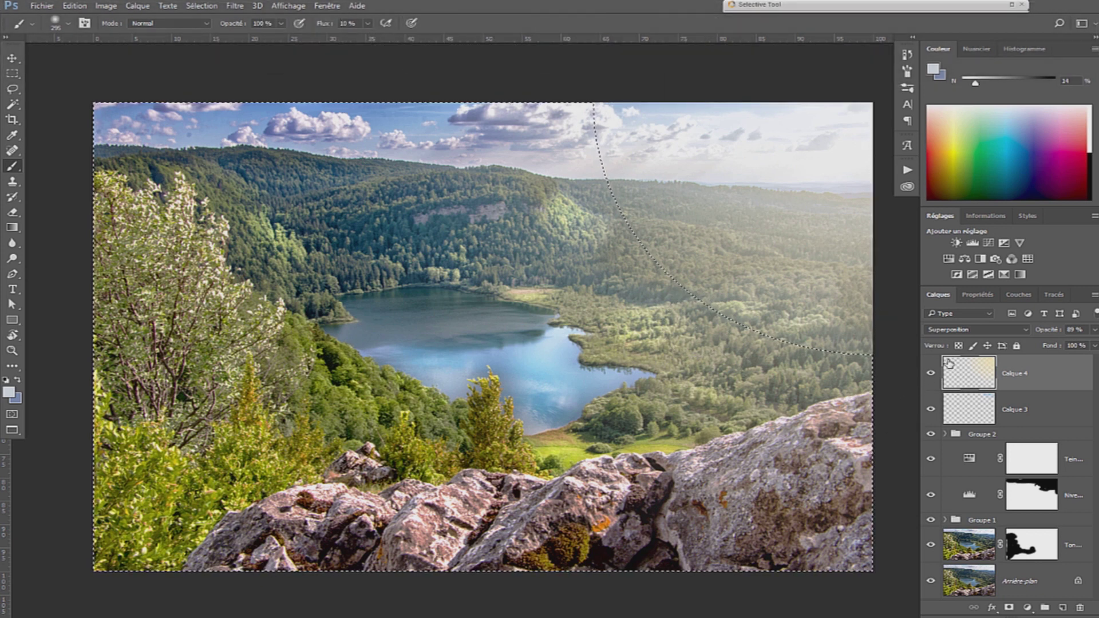
# Darken the selected area with a Curves adjustment layer, mapping input 158 to output 108, and compare the photo with and without it
pyautogui.click(989, 243)
pyautogui.moveTo(1022, 407); pyautogui.dragTo(1034, 418)
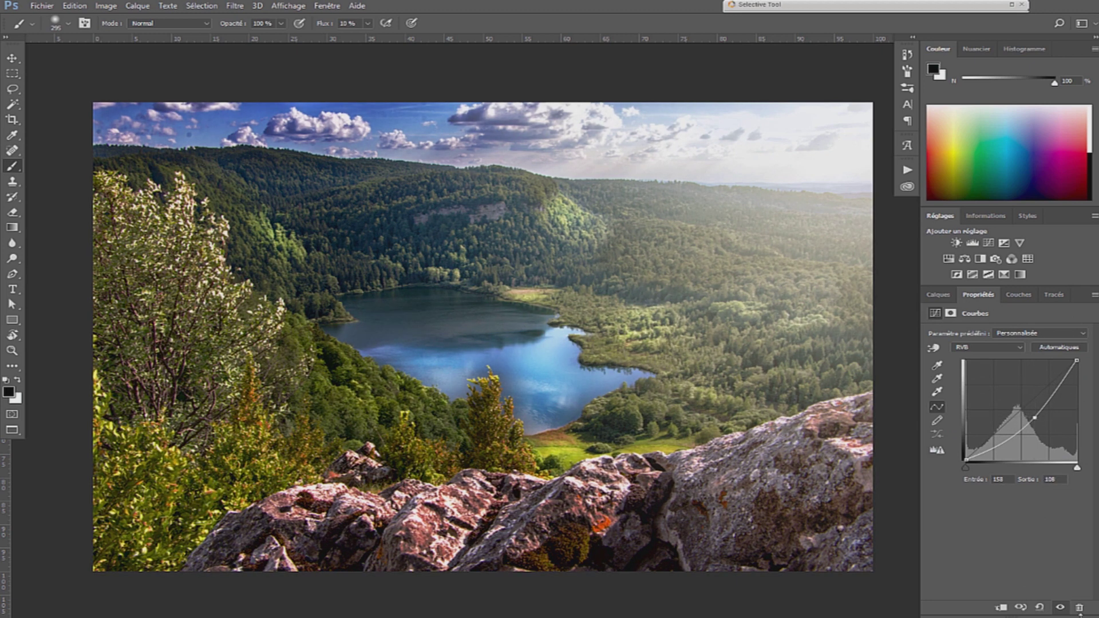
pyautogui.click(939, 294)
pyautogui.click(932, 375)
pyautogui.click(933, 375)
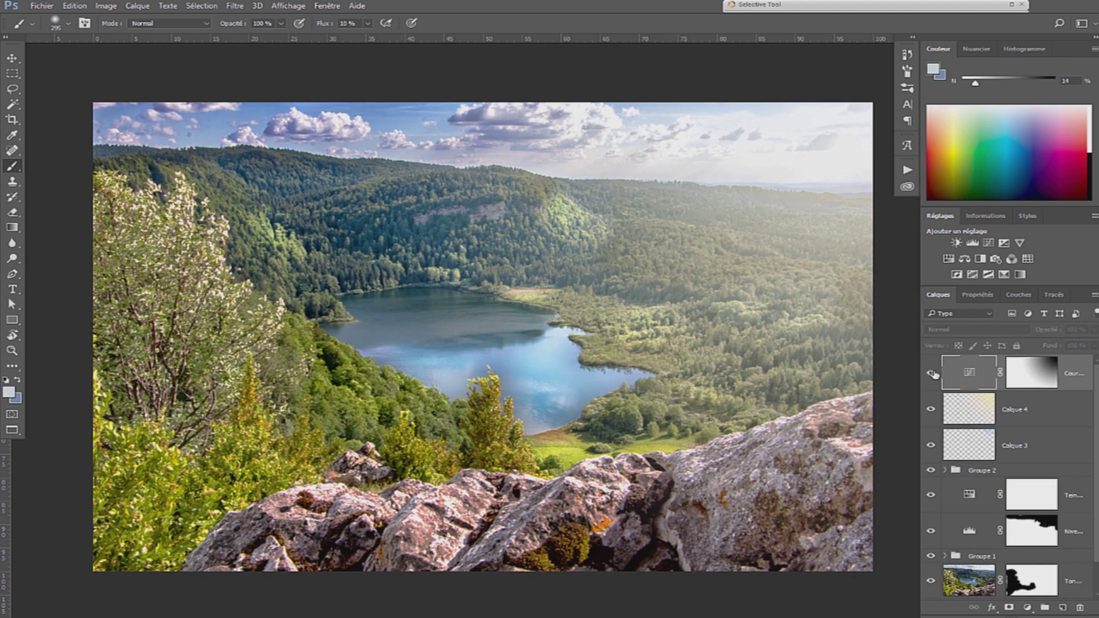
pyautogui.click(933, 375)
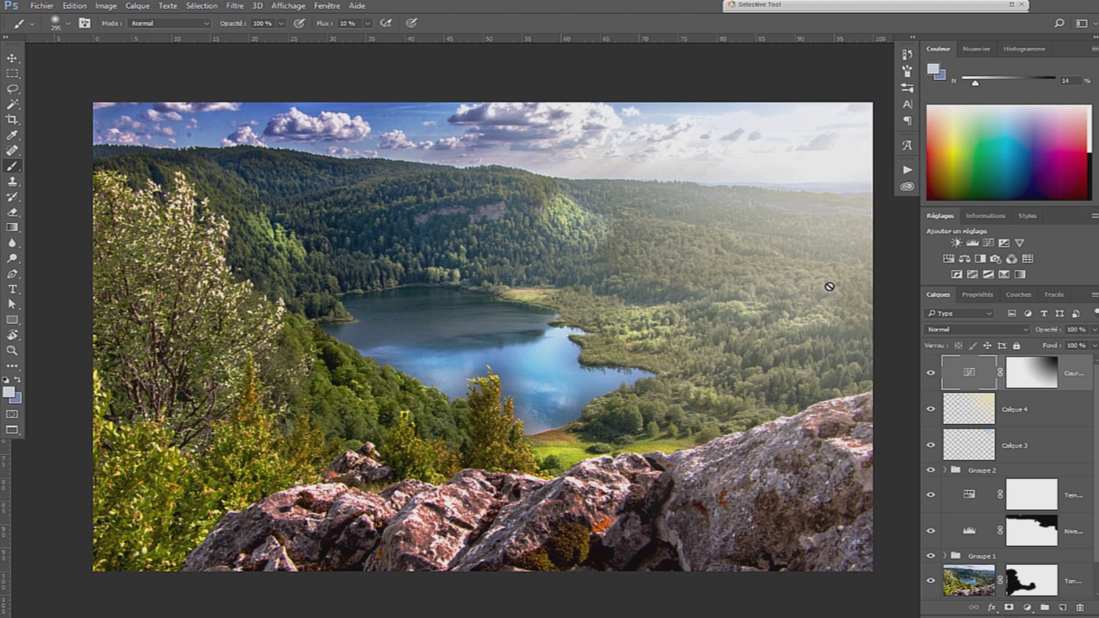
# Add a Hue/Saturation layer and reduce the saturation of the rocks' reds to about -60 by sampling the rock
pyautogui.click(949, 261)
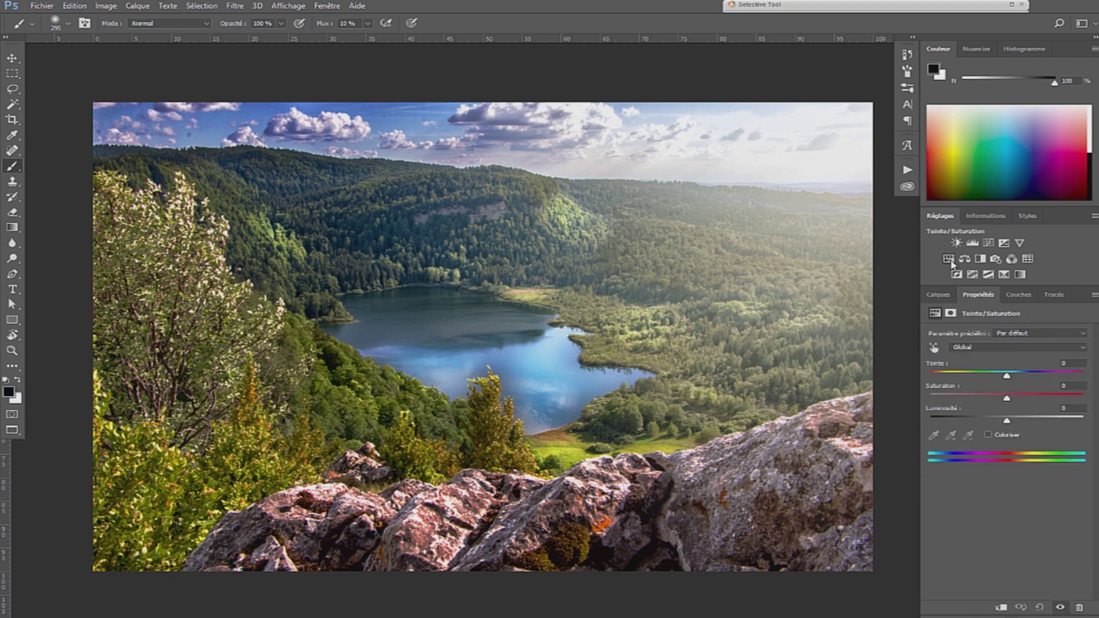
pyautogui.click(935, 348)
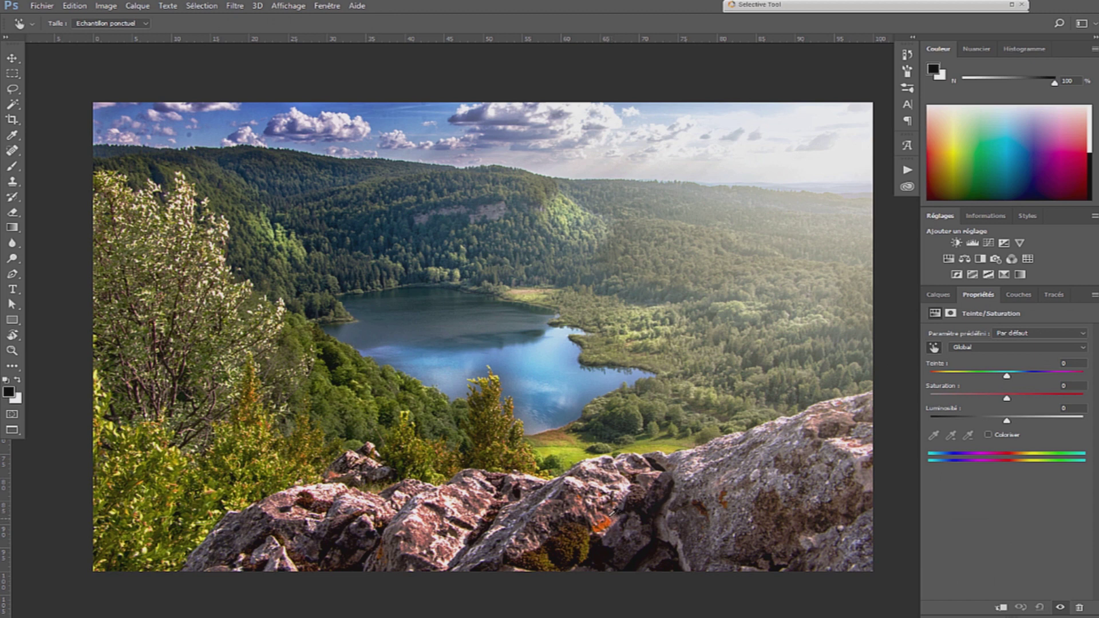
pyautogui.moveTo(606, 465); pyautogui.dragTo(570, 473)
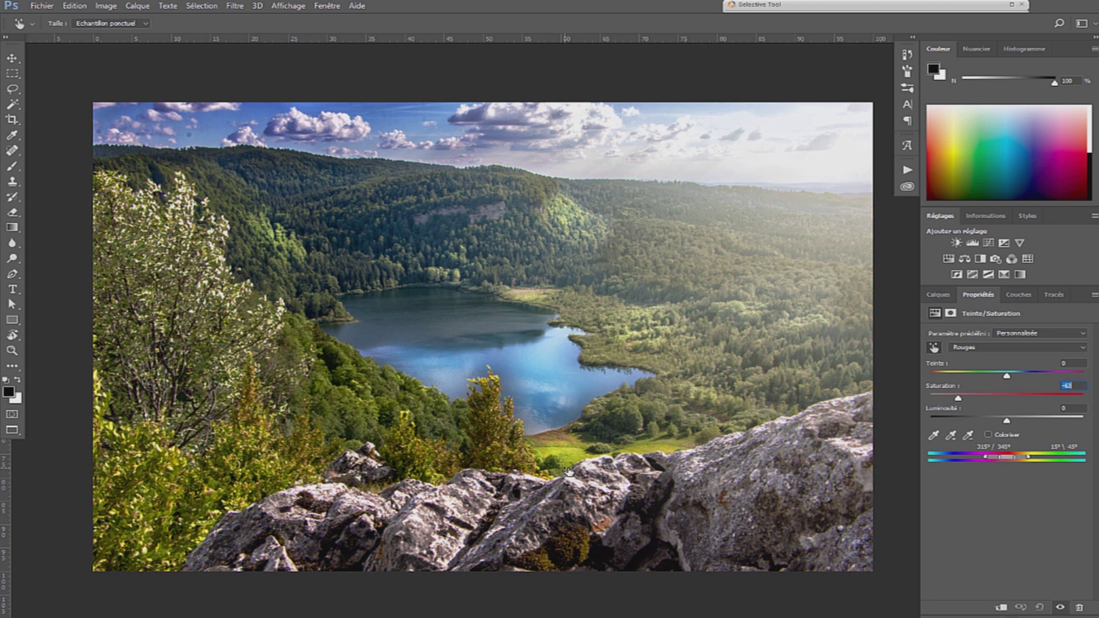
pyautogui.moveTo(569, 473); pyautogui.dragTo(572, 473)
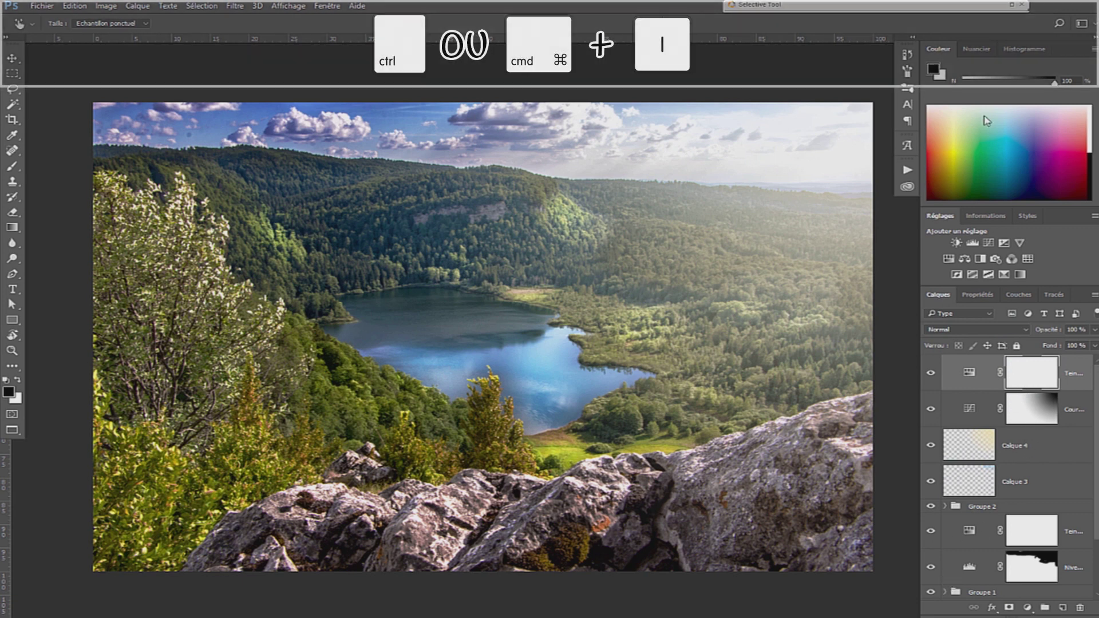
# Invert the Hue/Saturation mask to black and paint white over the foreground rocks with a brush at 100 % flow
pyautogui.hotkey('ctrl', 'i')
pyautogui.press('b')
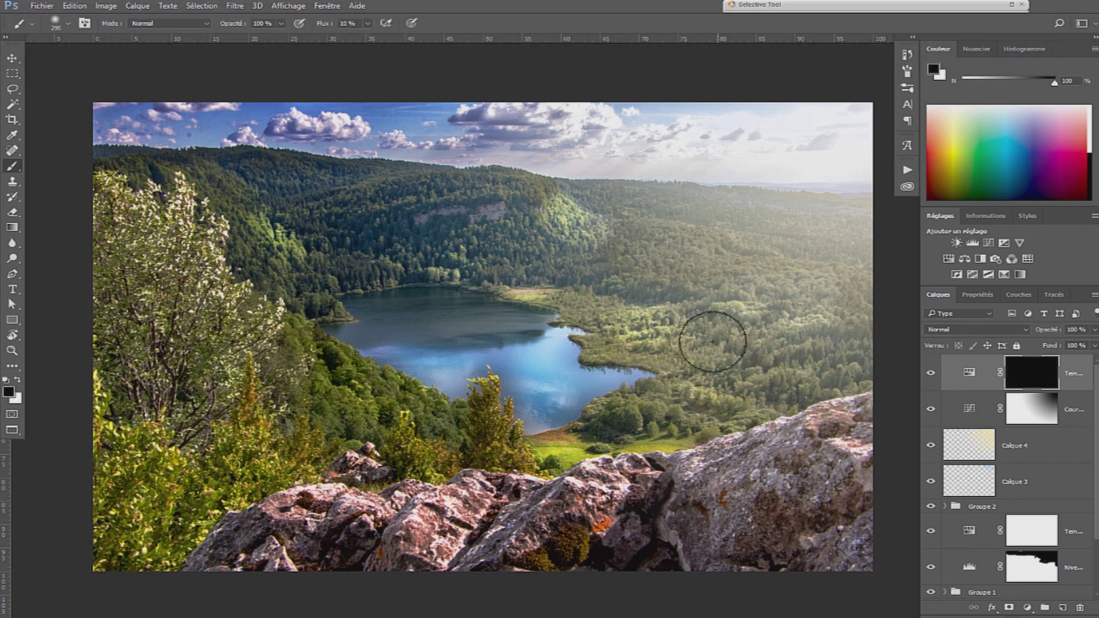
pyautogui.moveTo(332, 27); pyautogui.dragTo(579, 8)
pyautogui.press('Return')
pyautogui.press('x')
pyautogui.moveTo(306, 522)
pyautogui.mouseDown()
pyautogui.moveTo(354, 516)
pyautogui.moveTo(319, 528)
pyautogui.moveTo(359, 462)
pyautogui.moveTo(392, 524)
pyautogui.moveTo(382, 532)
pyautogui.moveTo(411, 547)
pyautogui.moveTo(627, 504)
pyautogui.moveTo(711, 519)
pyautogui.mouseUp()
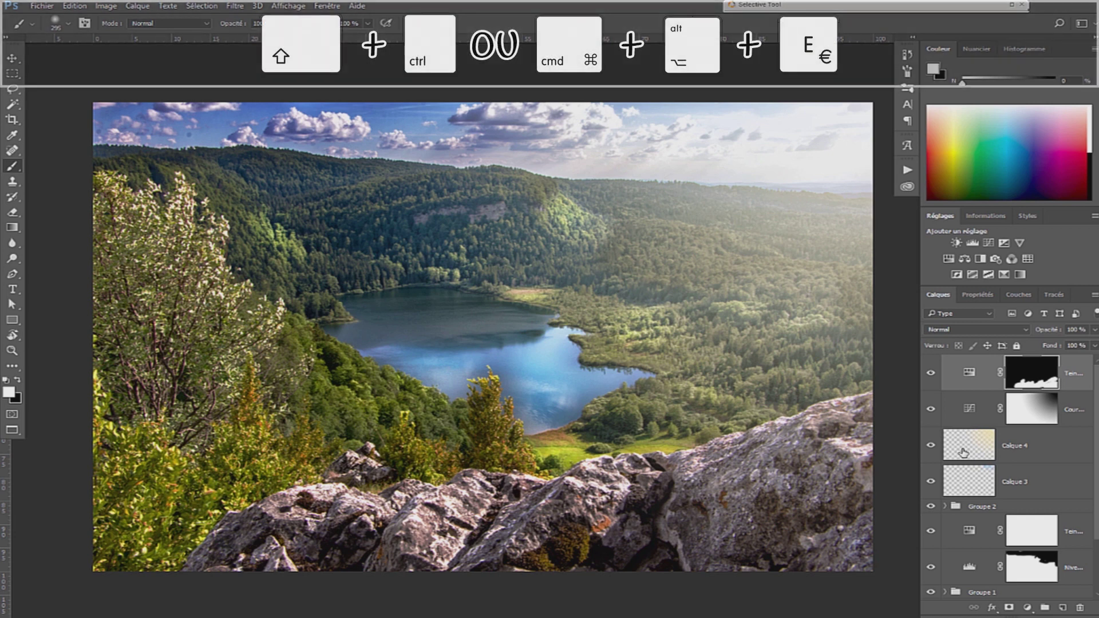
# Stamp the visible result into a merged layer on top and convert it for smart filters
pyautogui.hotkey('shift', 'ctrl', 'alt', 'e')
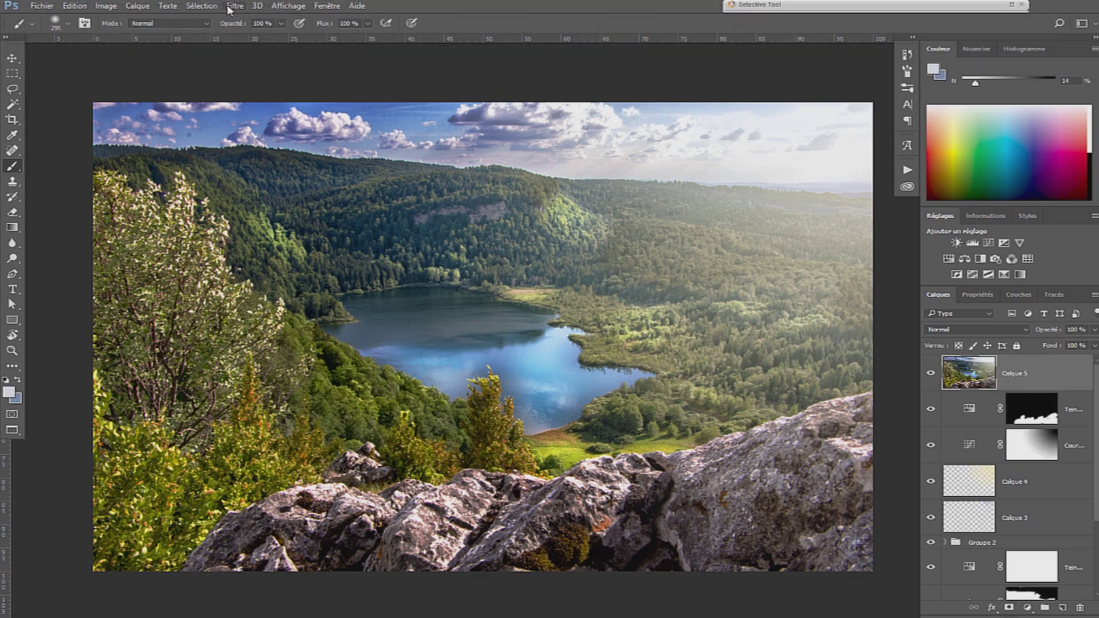
pyautogui.click(234, 6)
pyautogui.click(252, 36)
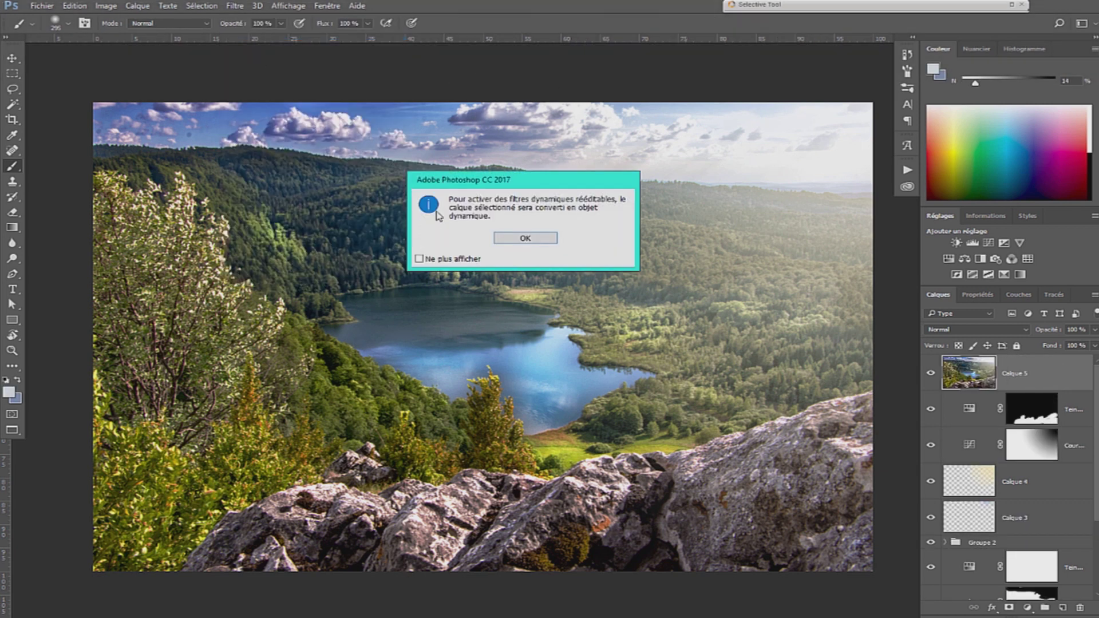
pyautogui.click(511, 238)
# Open the merged layer in Color Efex Pro 4 and choose Bi-Color Filters with the Froid/Chaud 2 colour set
pyautogui.click(1012, 5)
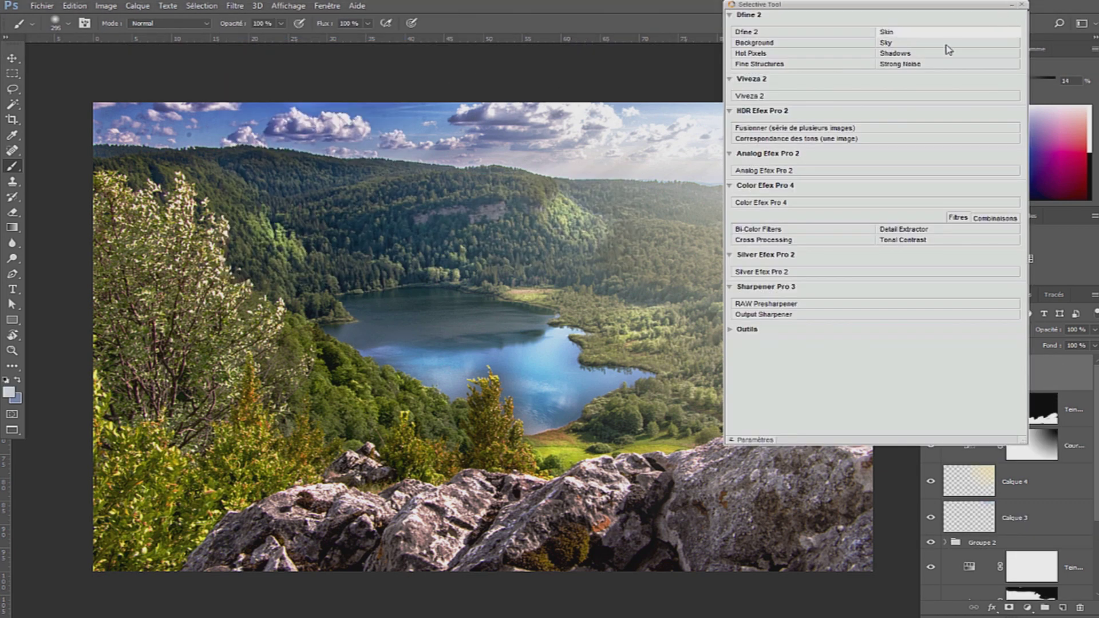
pyautogui.click(766, 212)
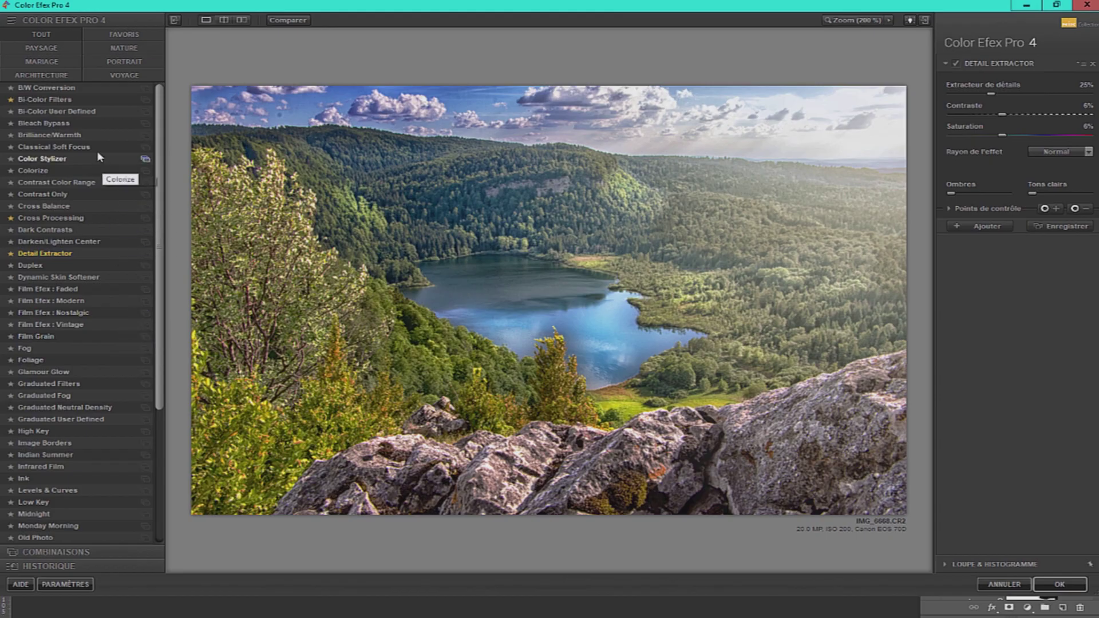
pyautogui.click(86, 103)
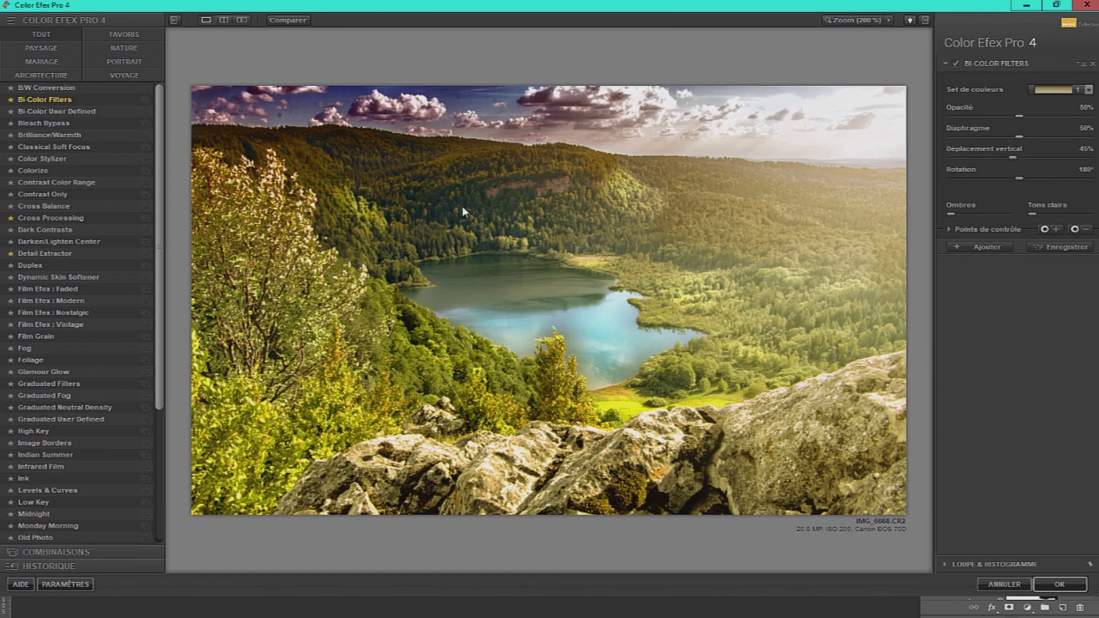
pyautogui.click(1068, 92)
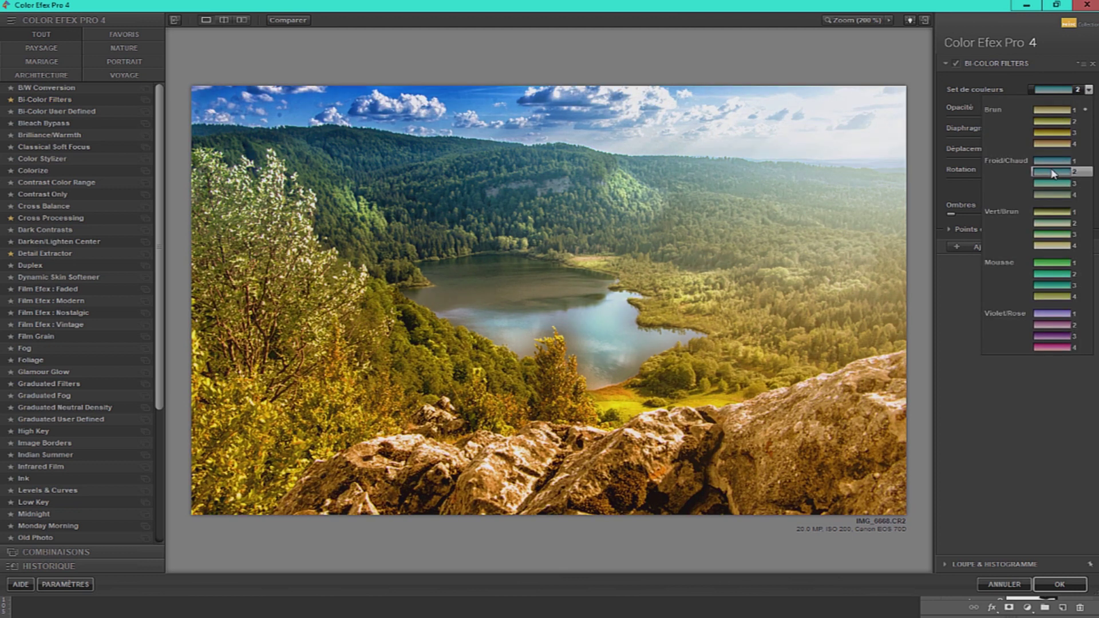
pyautogui.click(1054, 174)
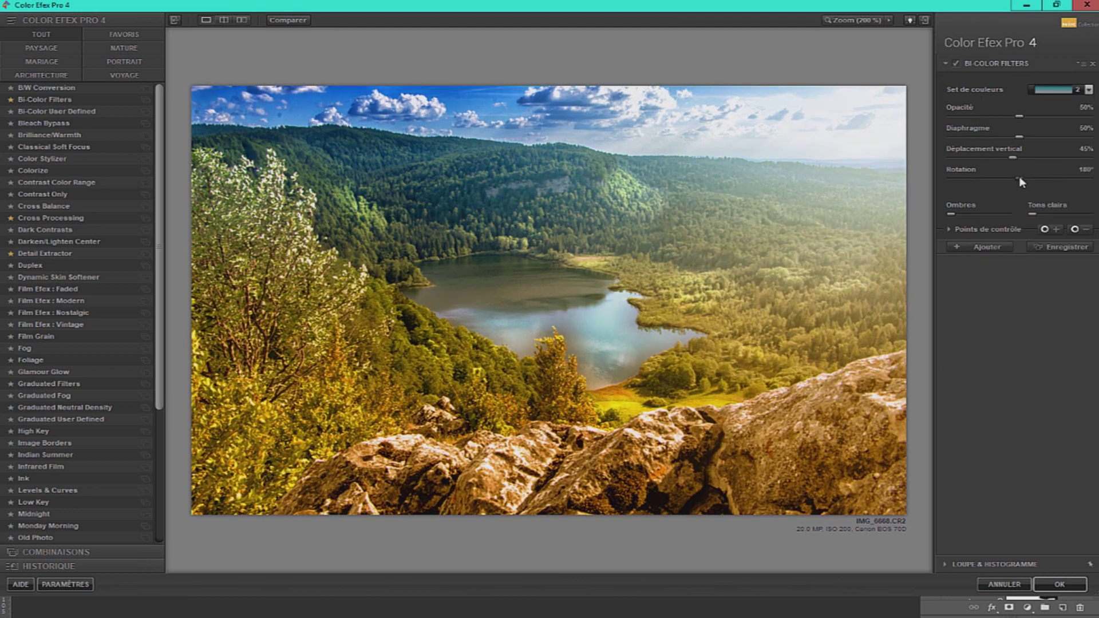
# Set the Bi-Color filter's rotation to 124° and Diaphragme to 100 %, and raise its shadow and highlight protection to the maximum
pyautogui.moveTo(1019, 178); pyautogui.dragTo(1002, 177)
pyautogui.moveTo(1020, 137); pyautogui.dragTo(1095, 137)
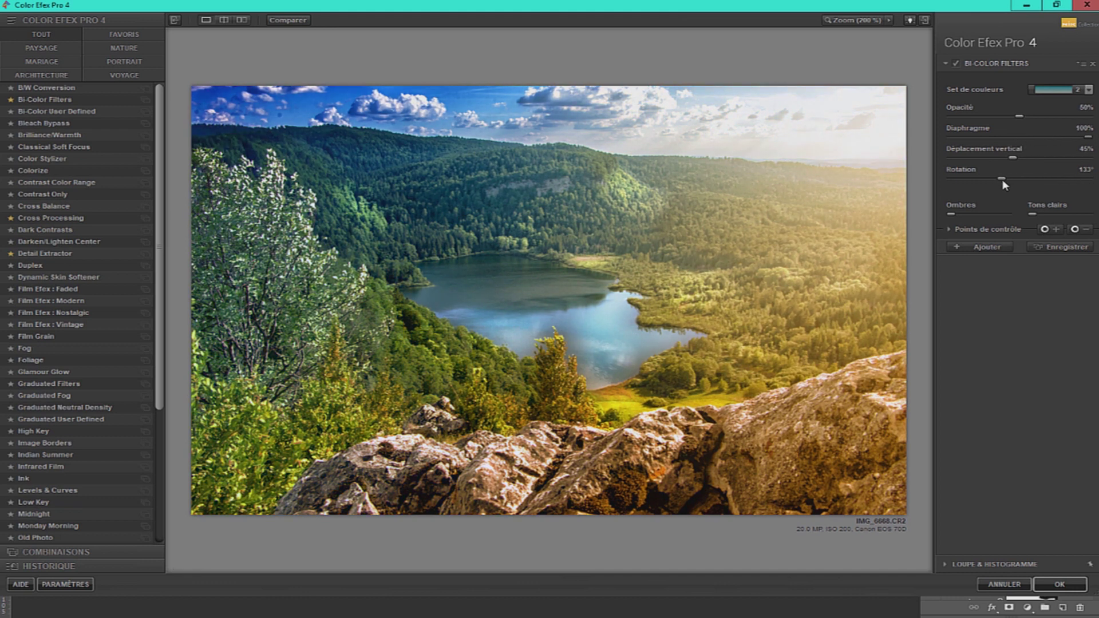
pyautogui.moveTo(1003, 179); pyautogui.dragTo(998, 178)
pyautogui.moveTo(953, 217); pyautogui.dragTo(1089, 214)
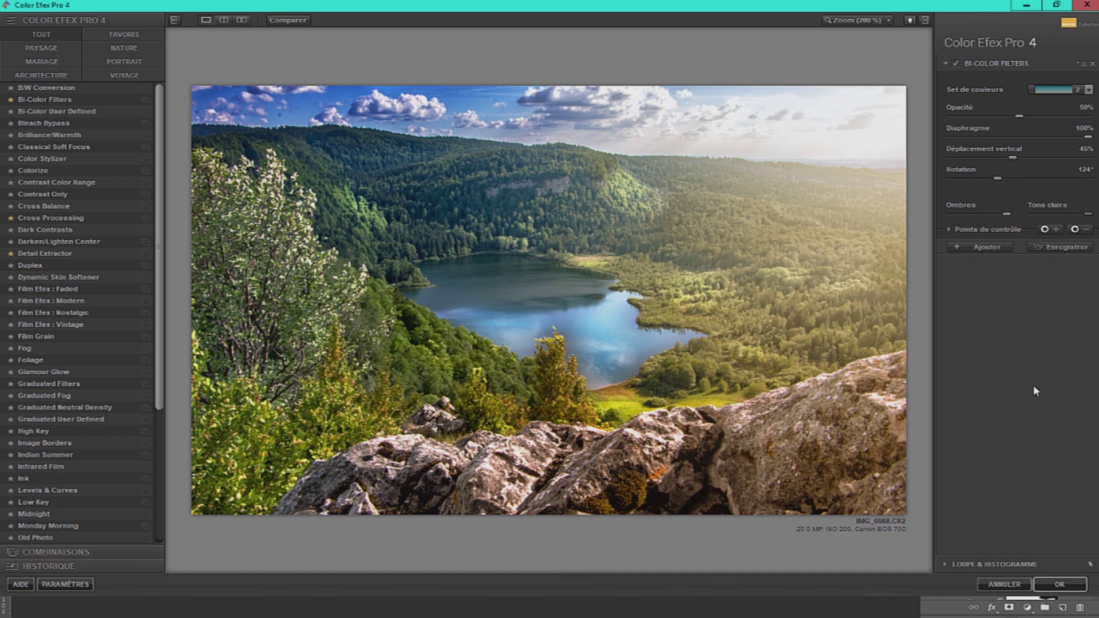
# Apply the Bi-Color filter to the merged layer and lower that layer's opacity to 50 %
pyautogui.click(1060, 584)
pyautogui.moveTo(1052, 335); pyautogui.dragTo(1018, 346)
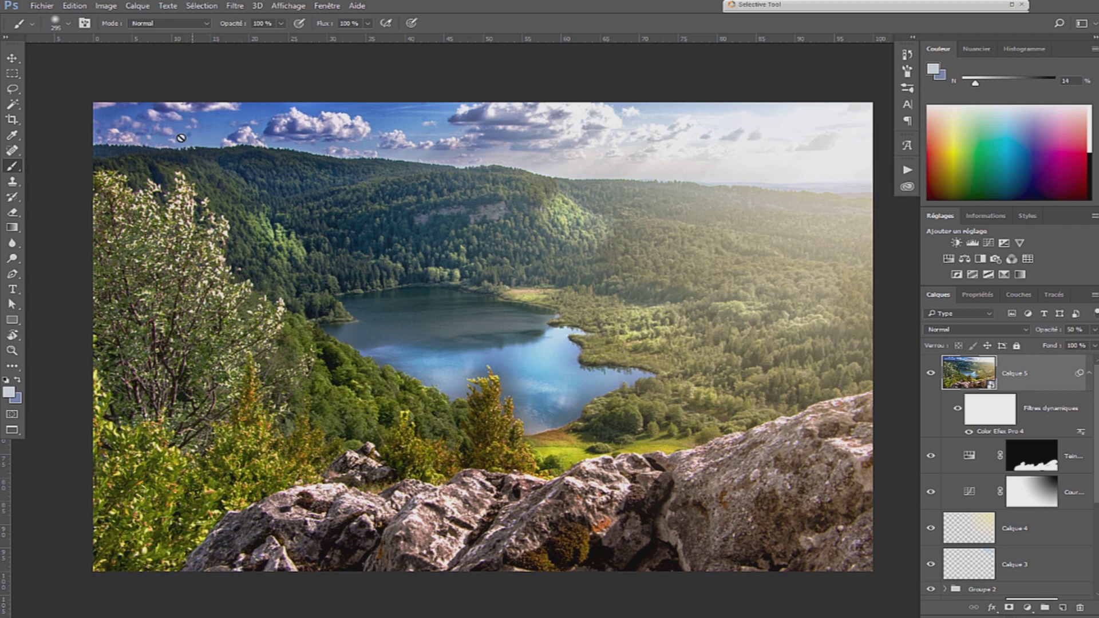
# Add an empty layer on top and remove the small dark spot in the sky with the Spot Healing Brush
pyautogui.click(1063, 608)
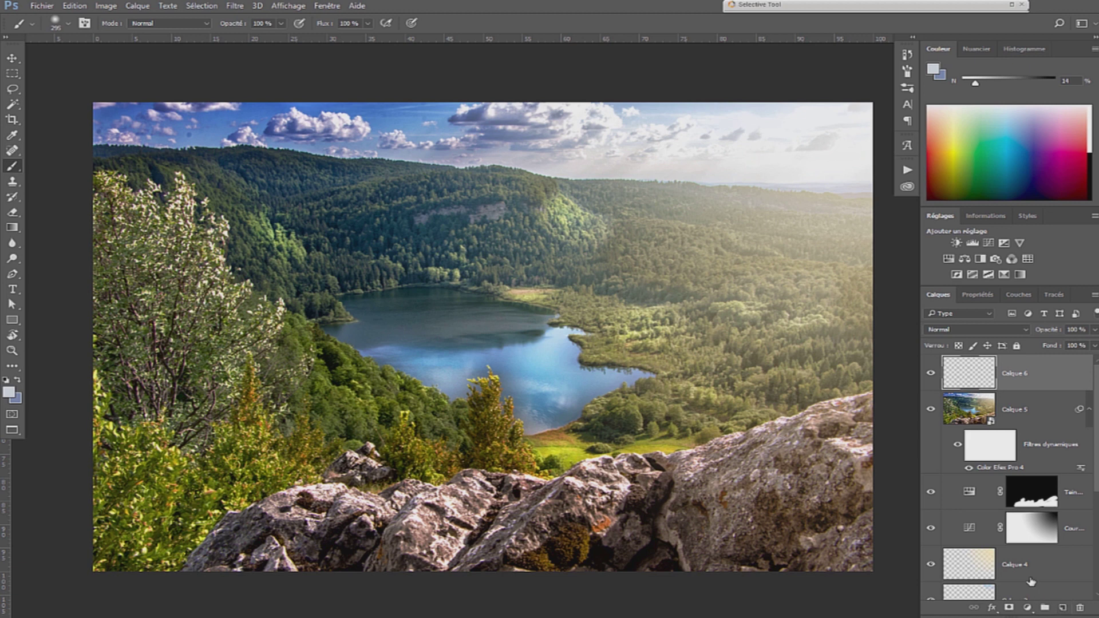
pyautogui.press('j')
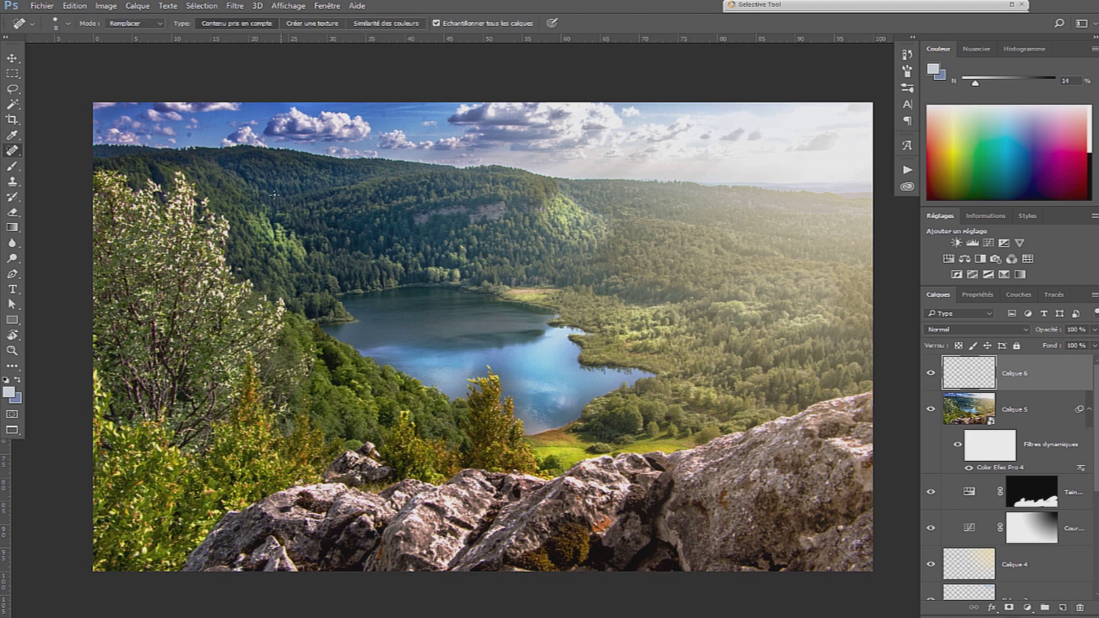
pyautogui.click(190, 136)
pyautogui.moveTo(543, 237); pyautogui.dragTo(530, 214)
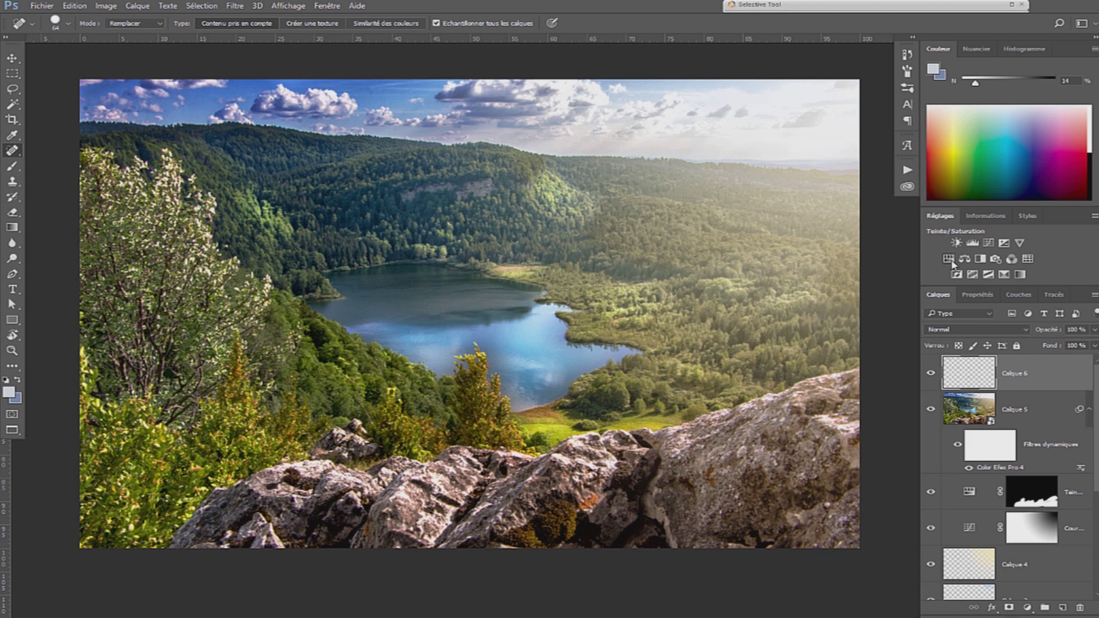
# Add a Hue/Saturation adjustment layer and raise the saturation of the lake's cyans to +19 with the targeted adjustment tool
pyautogui.click(949, 261)
pyautogui.click(934, 348)
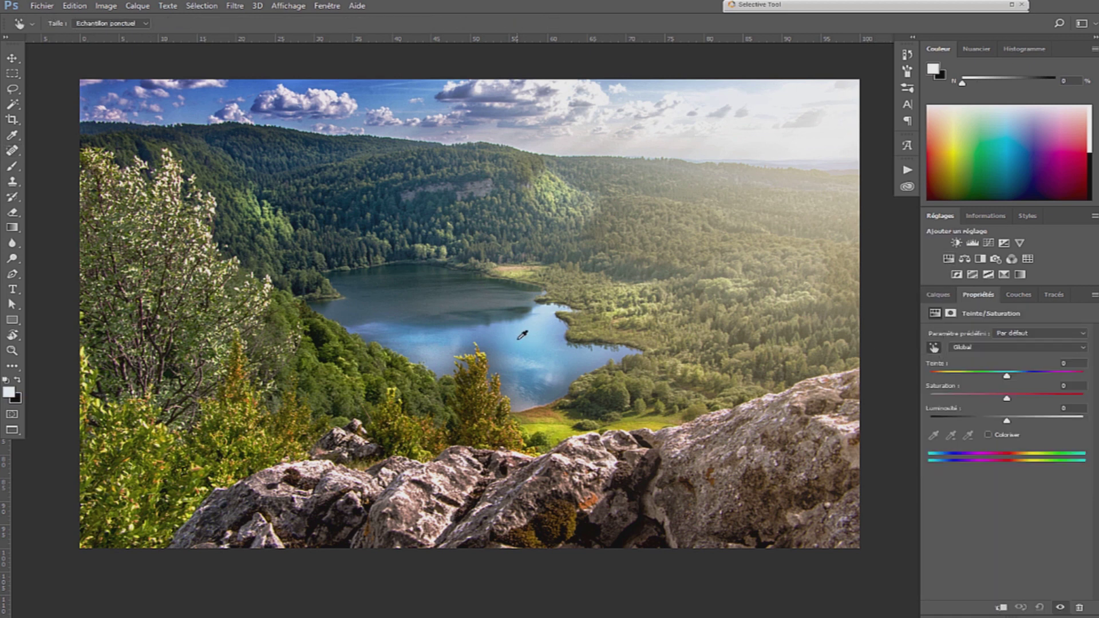
pyautogui.click(520, 343)
pyautogui.moveTo(523, 342); pyautogui.dragTo(542, 331)
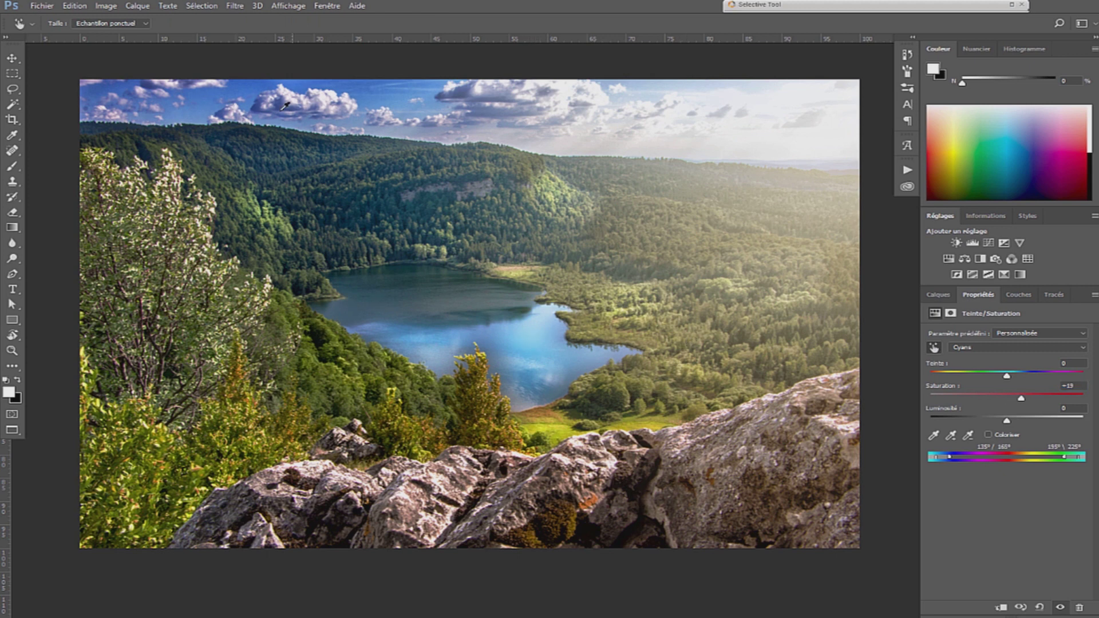
# Compare the photo with and without the cyan saturation adjustment by toggling that layer's visibility
pyautogui.click(939, 294)
pyautogui.click(936, 375)
pyautogui.click(936, 376)
pyautogui.click(936, 375)
pyautogui.click(933, 373)
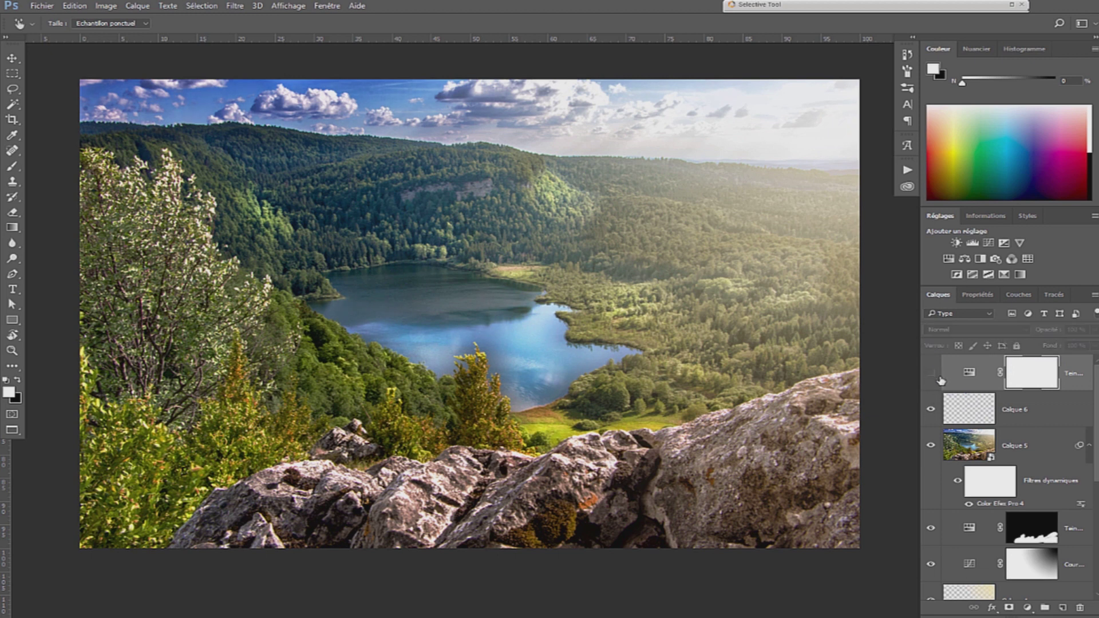
pyautogui.press('j')
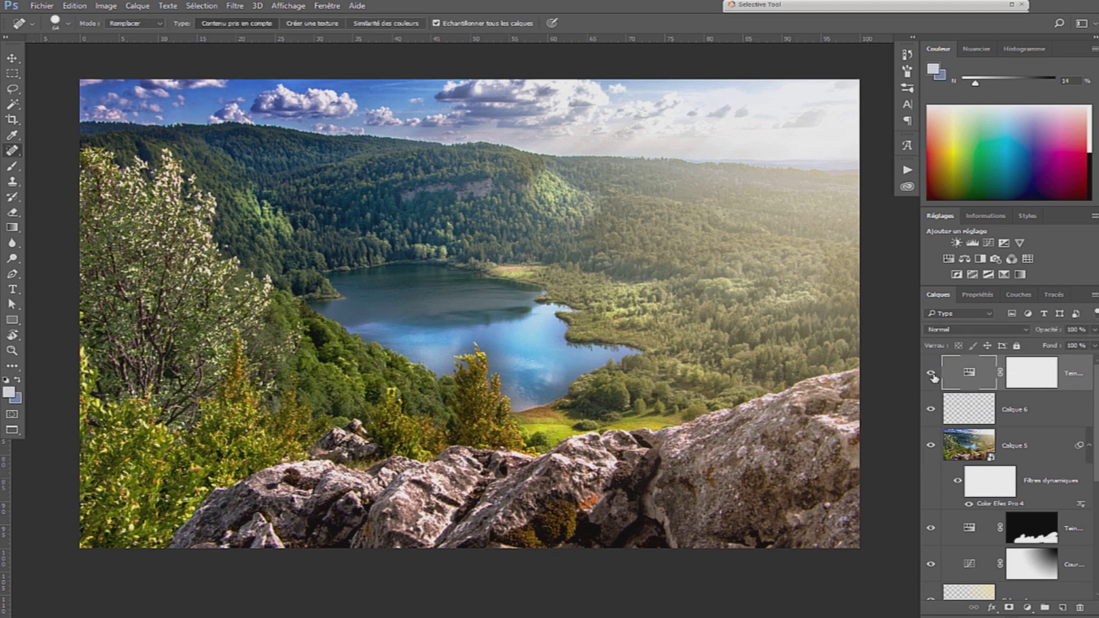
pyautogui.click(934, 375)
pyautogui.click(934, 376)
pyautogui.click(936, 378)
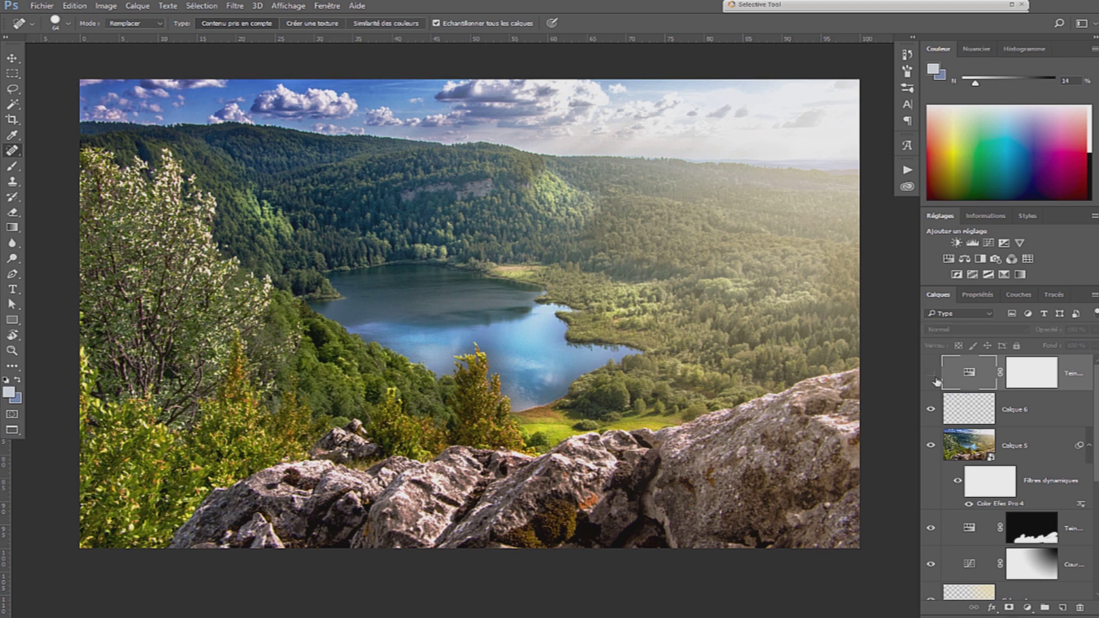
pyautogui.click(935, 378)
# Add another Hue/Saturation adjustment layer with Colorize enabled, hue 25 and saturation 32
pyautogui.press('d')
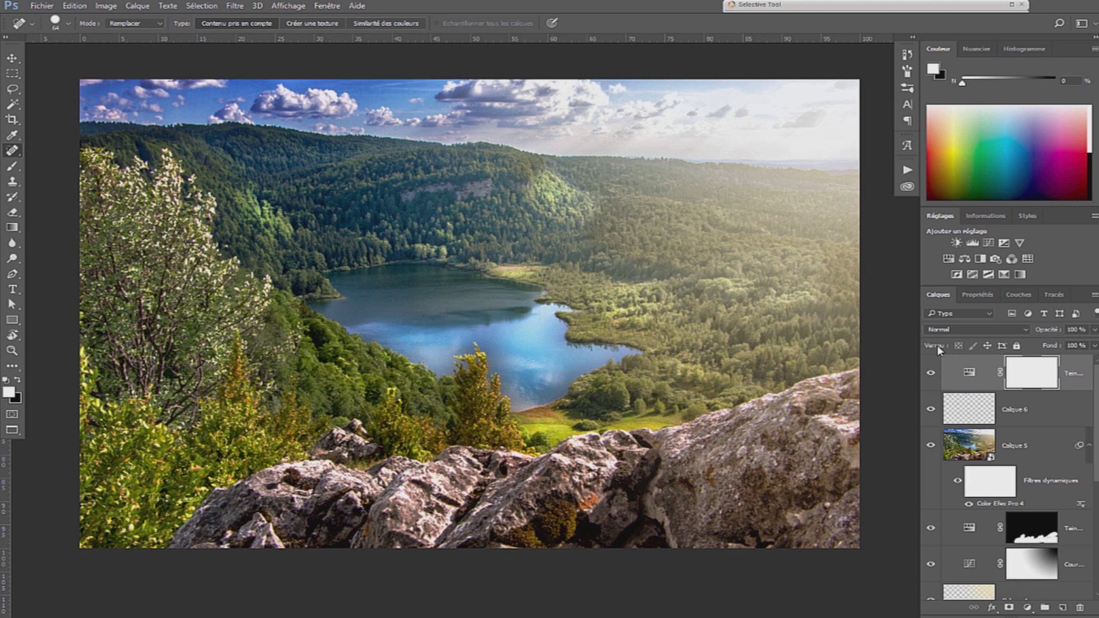
pyautogui.click(949, 262)
pyautogui.click(989, 436)
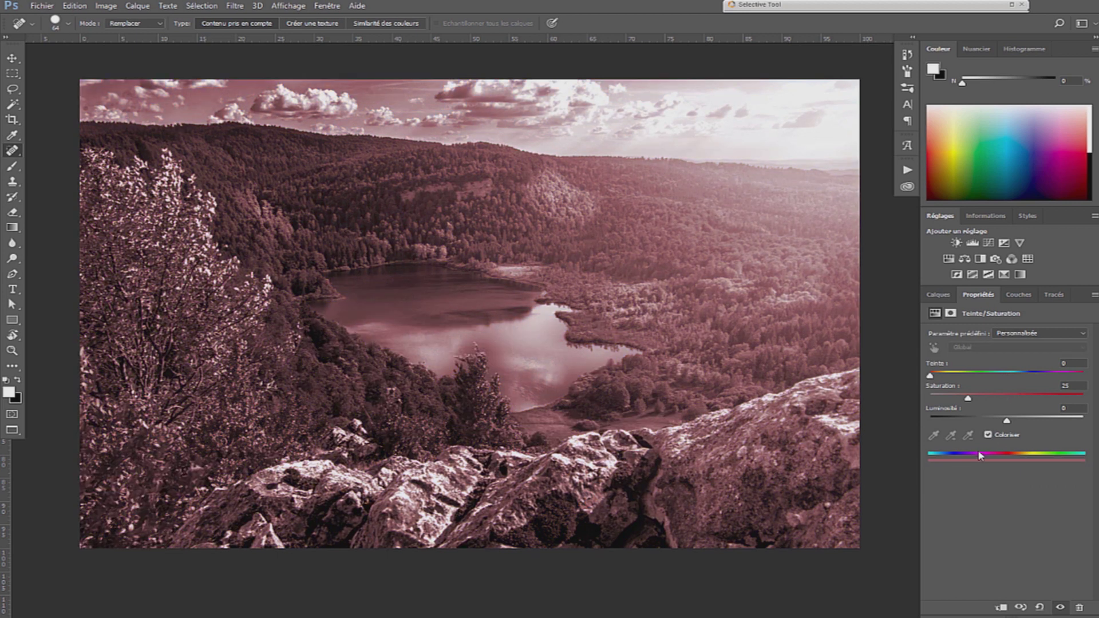
pyautogui.moveTo(931, 377); pyautogui.dragTo(978, 397)
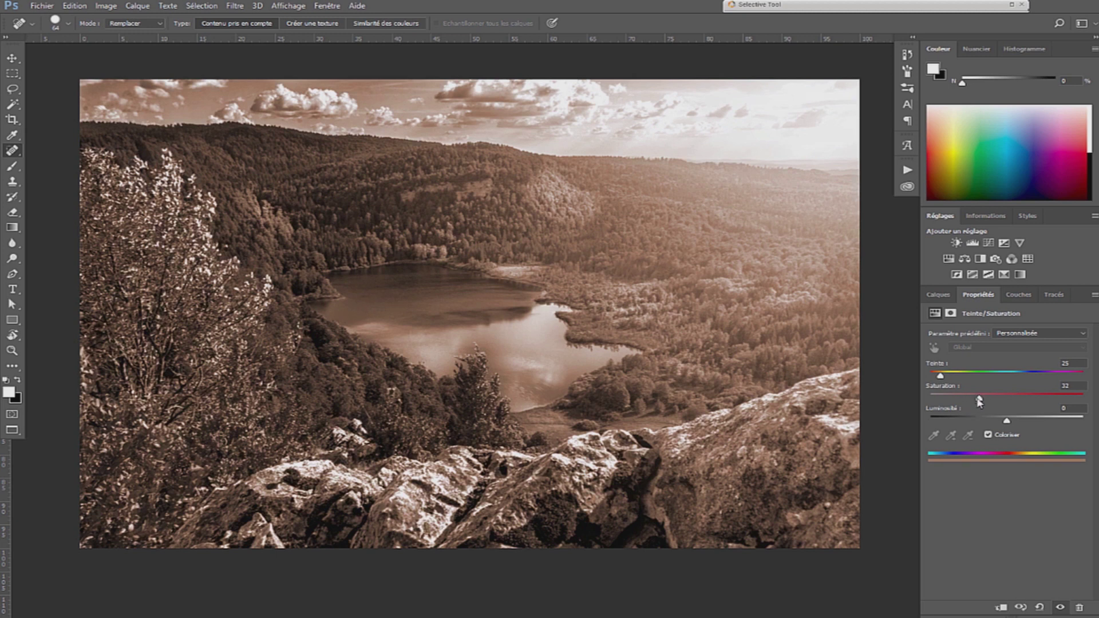
# Set the colorized adjustment layer to the Produit blend mode at 36 % opacity and compare the photo with and without it
pyautogui.click(938, 294)
pyautogui.click(962, 331)
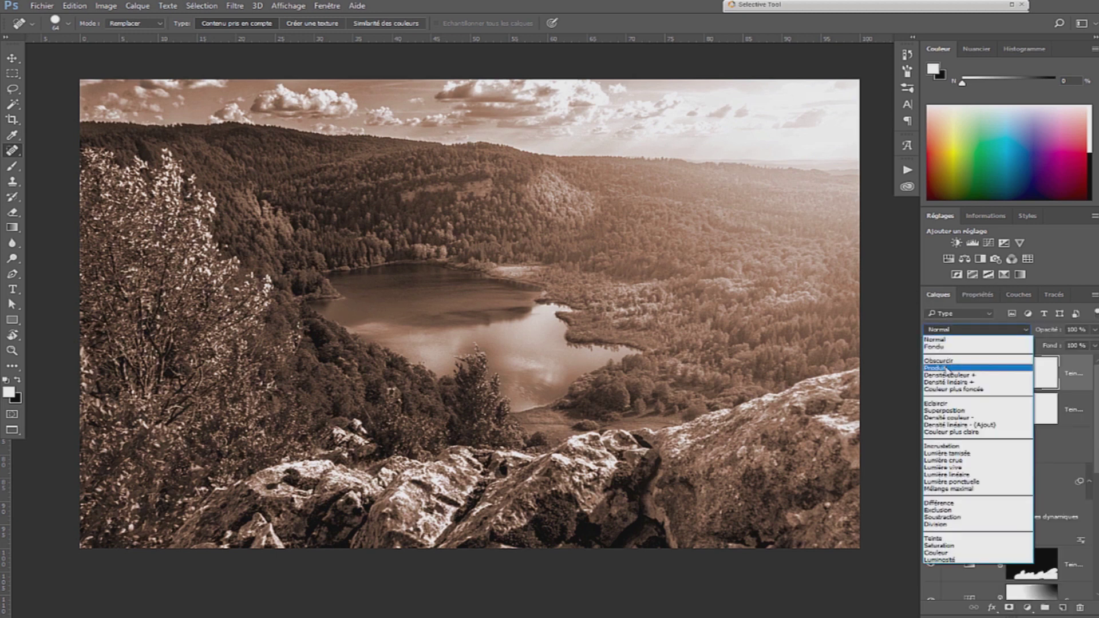
pyautogui.click(946, 369)
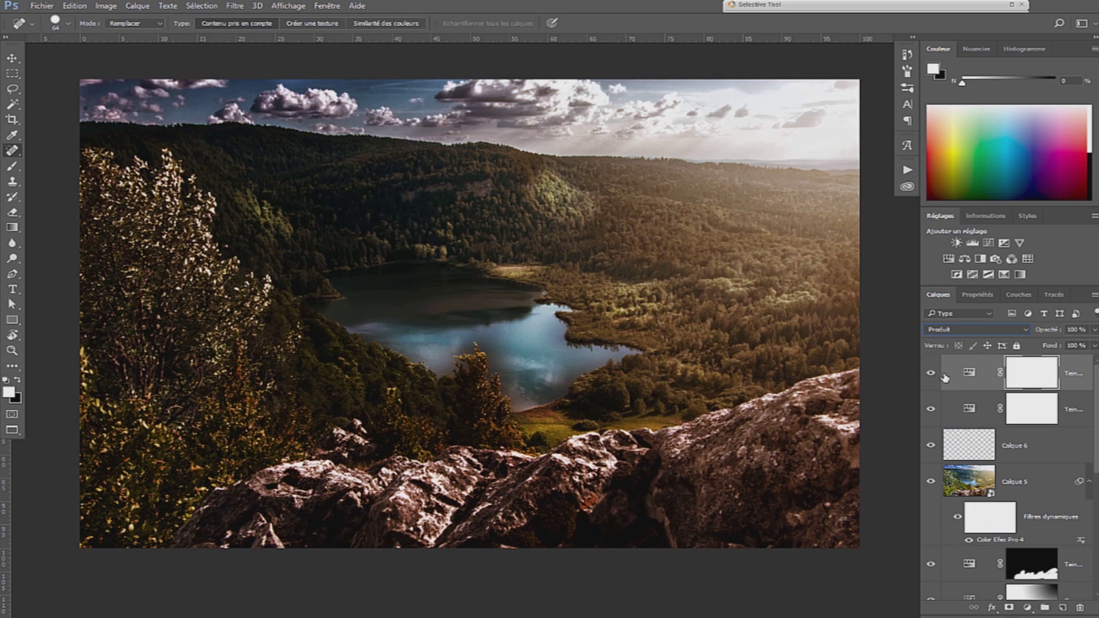
pyautogui.moveTo(1053, 335); pyautogui.dragTo(1011, 339)
pyautogui.click(931, 375)
pyautogui.click(931, 375)
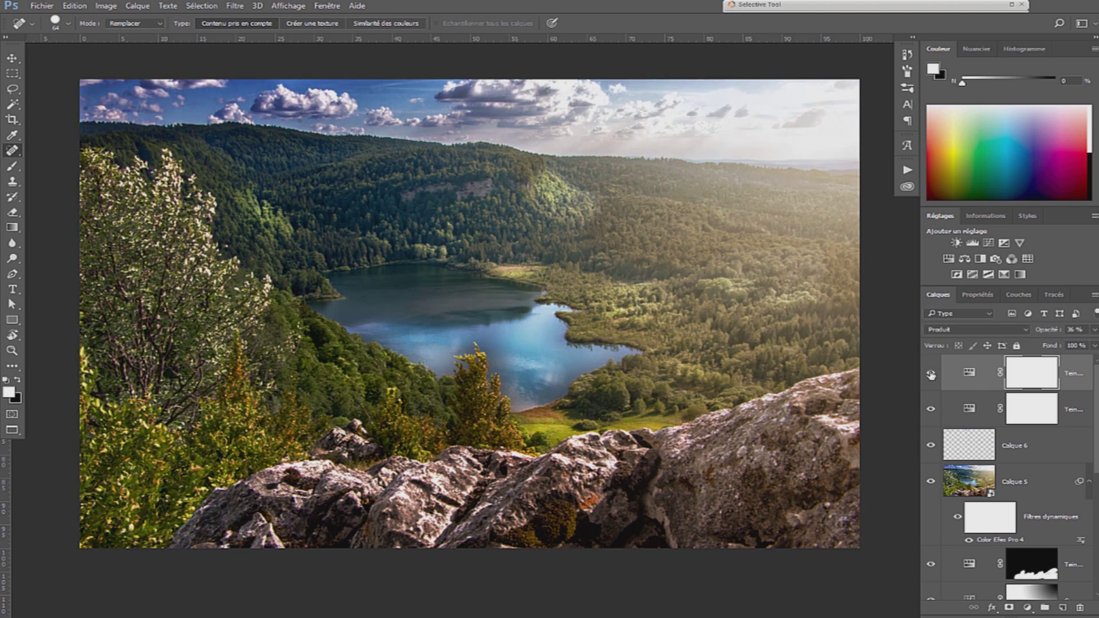